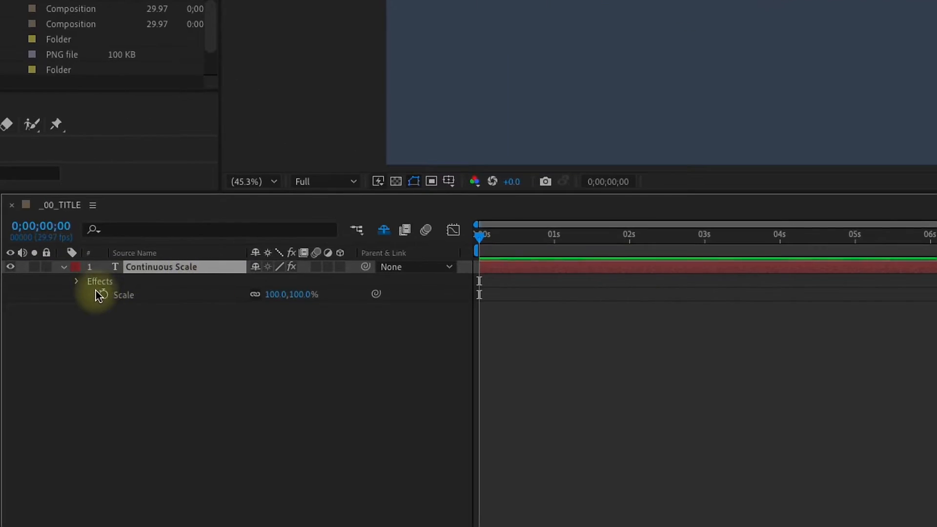
- Begin an expression on the Continuous Scale layer's Scale with `t = time - thisLayer.inPoint;` and `v = t*effect("Scale Percent")("Slider");`, linking the slider
alt+click(393, 416)
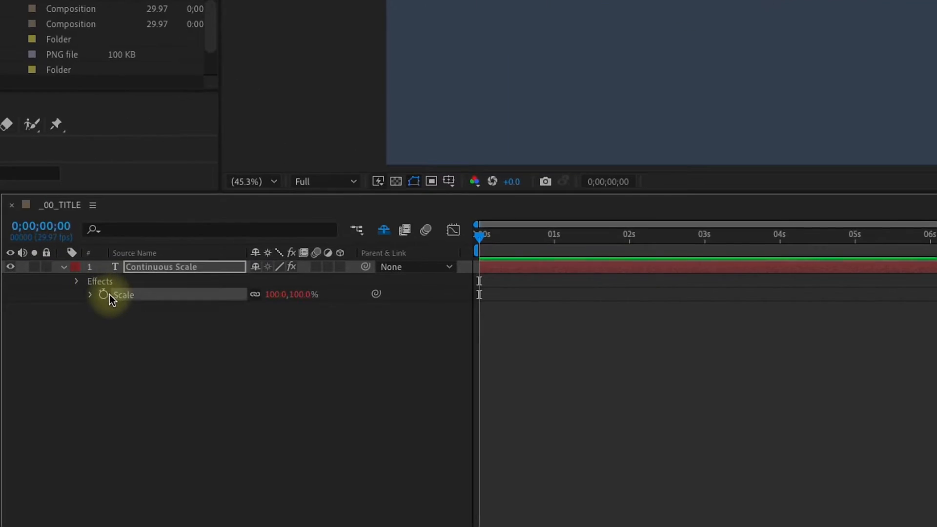
text(t = )
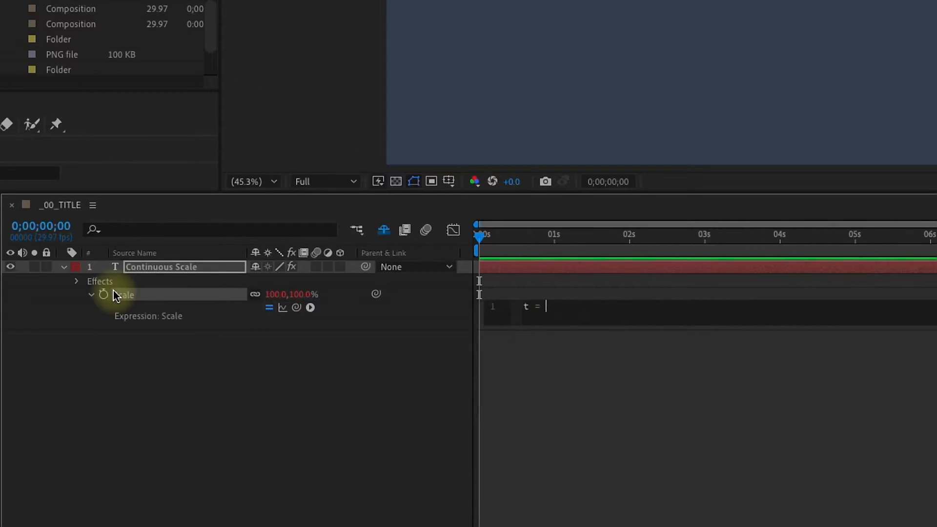
text(time - thisLayer.inPoint)
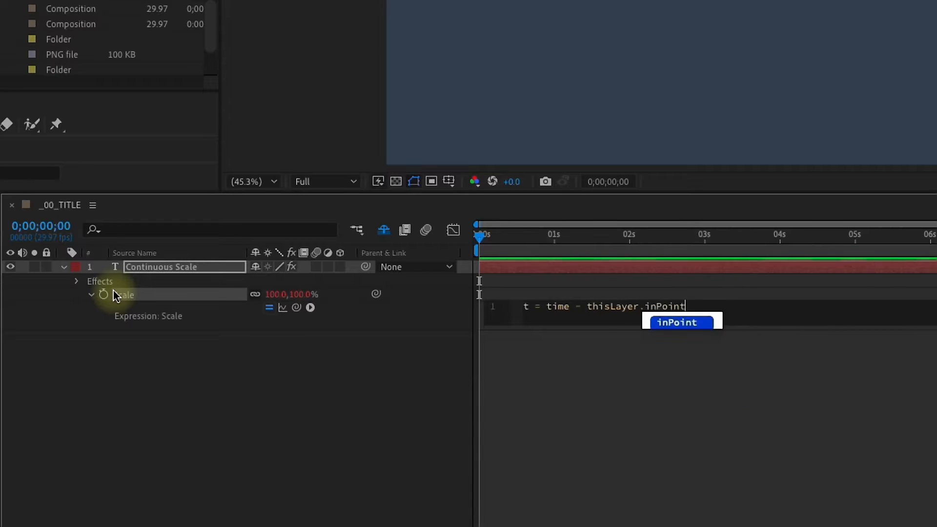
text(; )
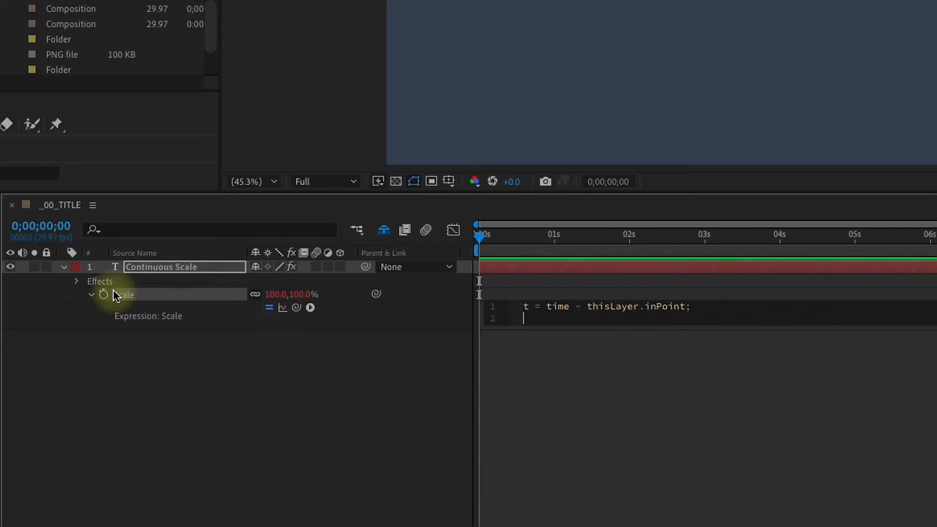
text(v = t*)
drag(297, 308, 87, 249)
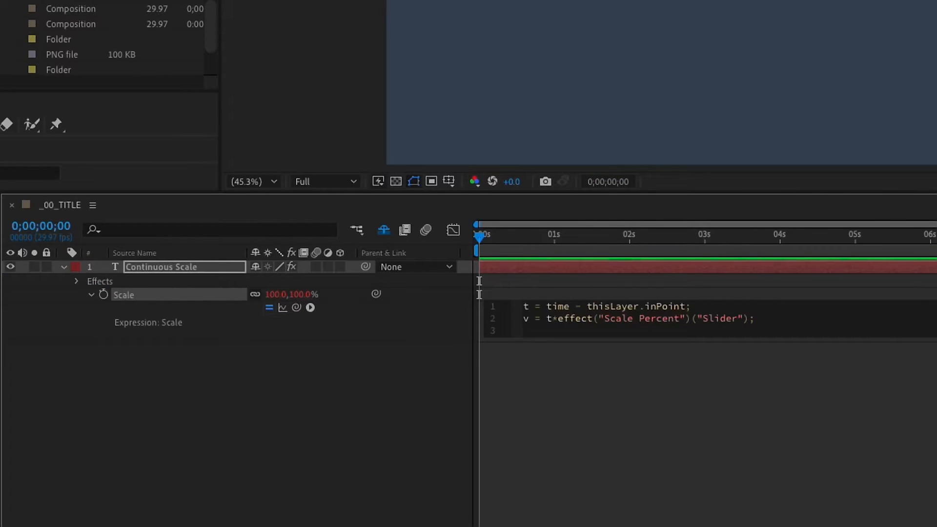
- Finish the Scale expression with the output line `[value[0] + v, value[1]+v]`
text(alue)
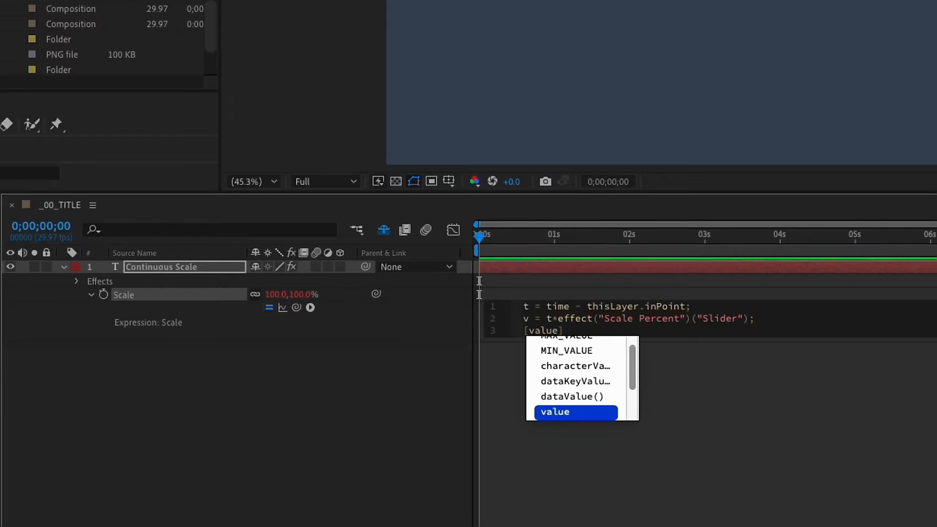
text([0] + )
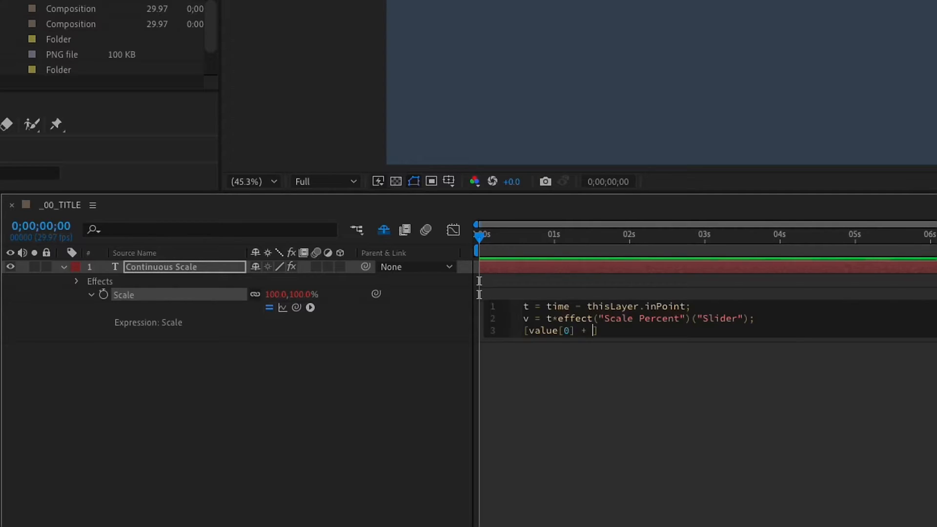
text(v, value)
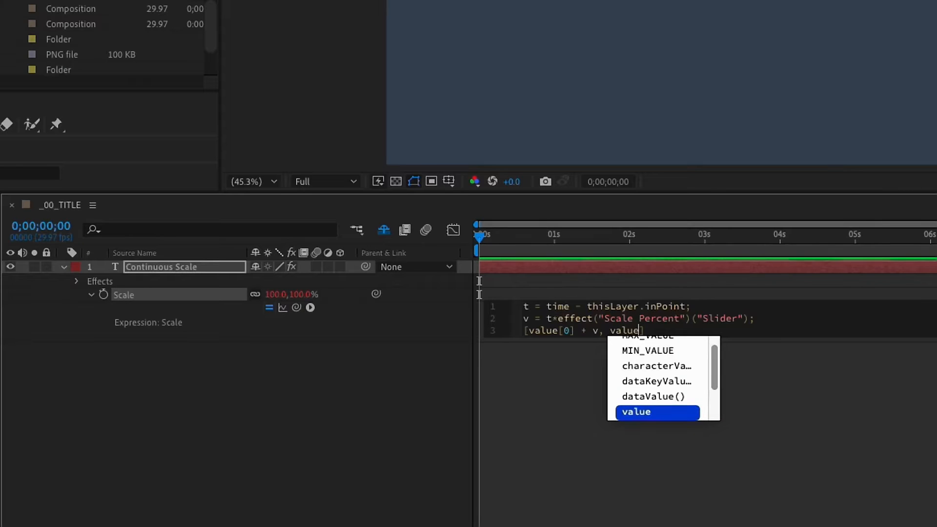
text([1])
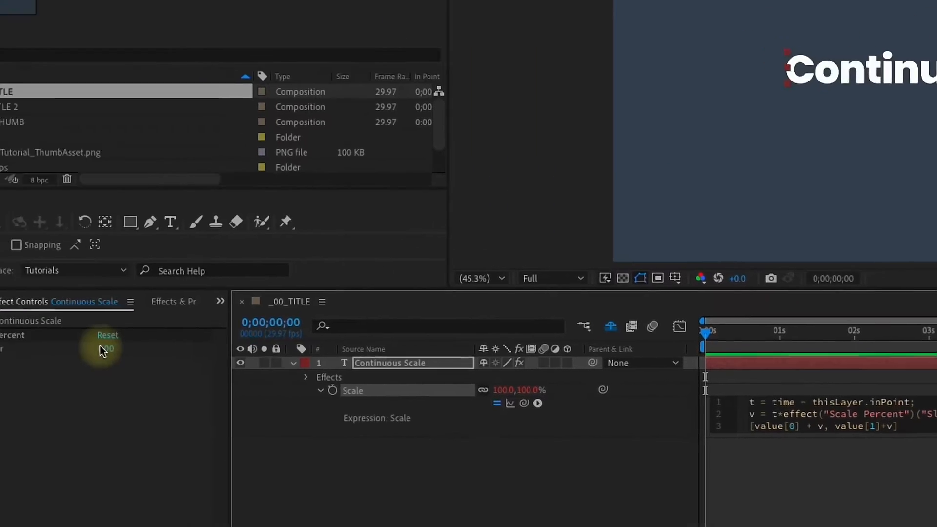
- Set the Scale Percent slider to 5 and check the layer's scale at 1 second and 2 seconds
click(163, 379)
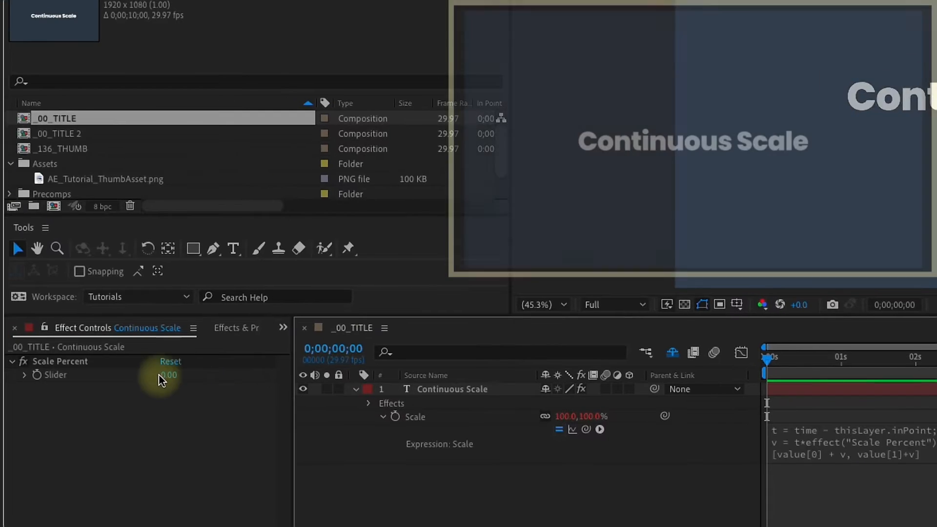
click(167, 376)
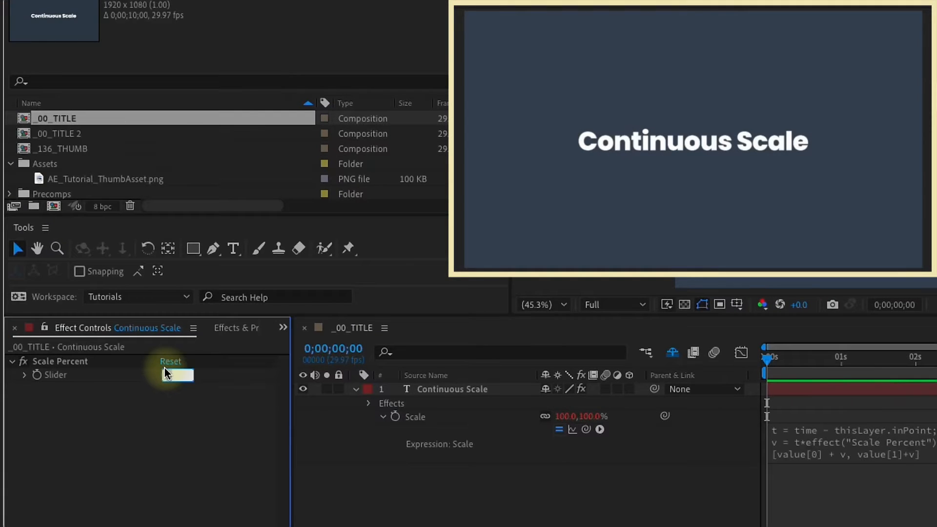
text(5)
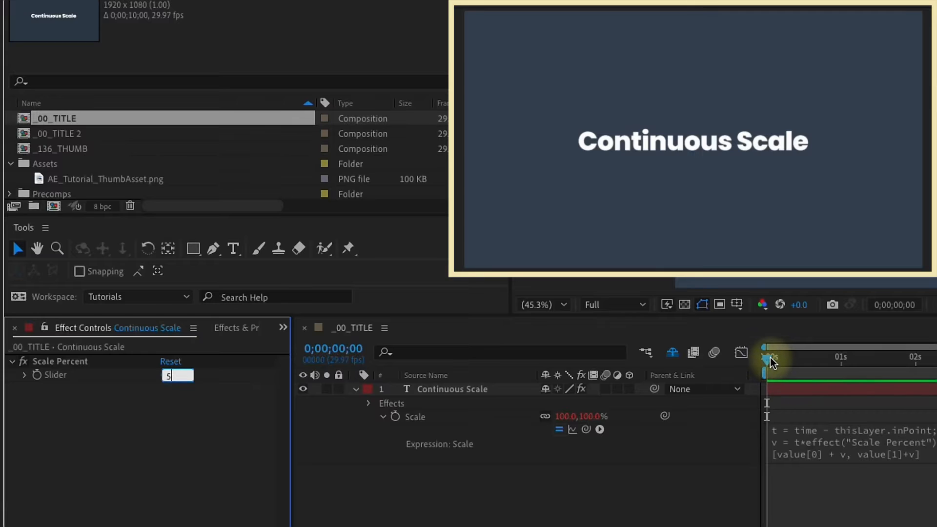
drag(772, 362, 844, 366)
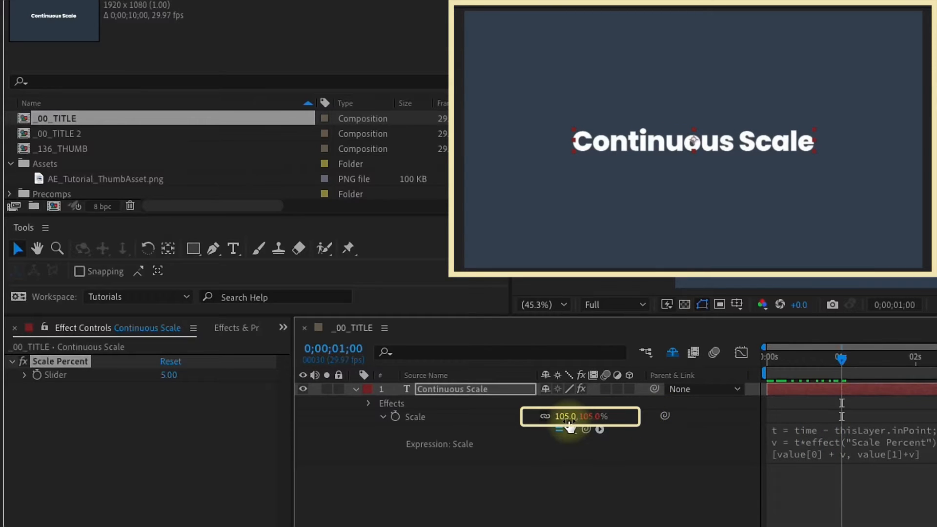
click(915, 360)
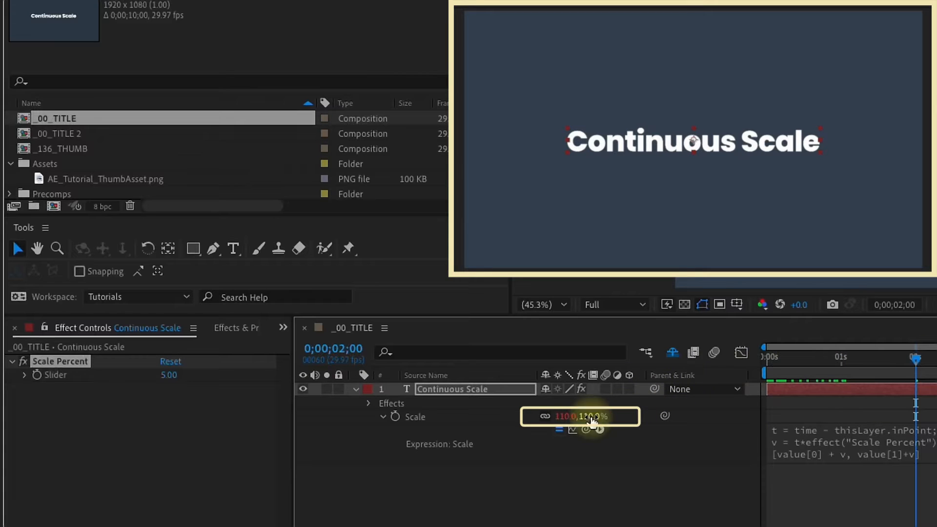
- Set the Scale Percent slider to 10, preview the title growing, and return to the first frame
drag(787, 362, 727, 362)
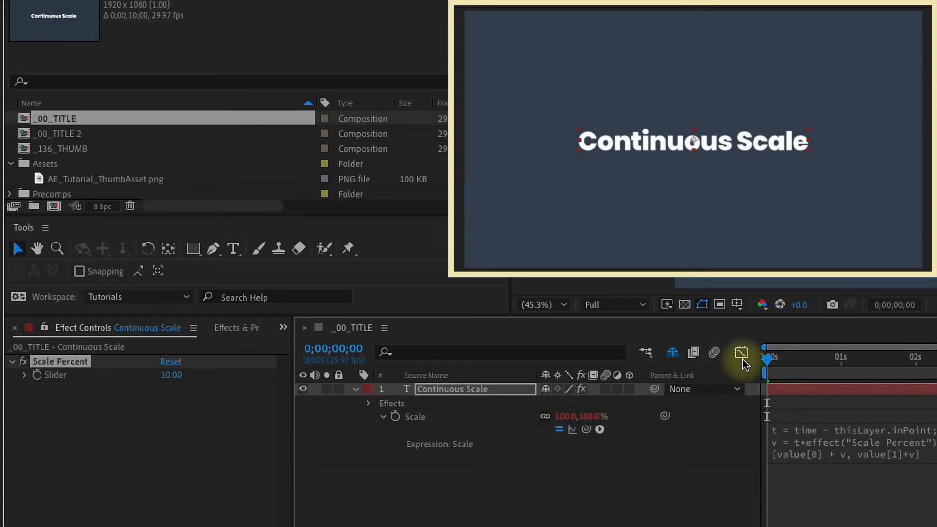
key(space)
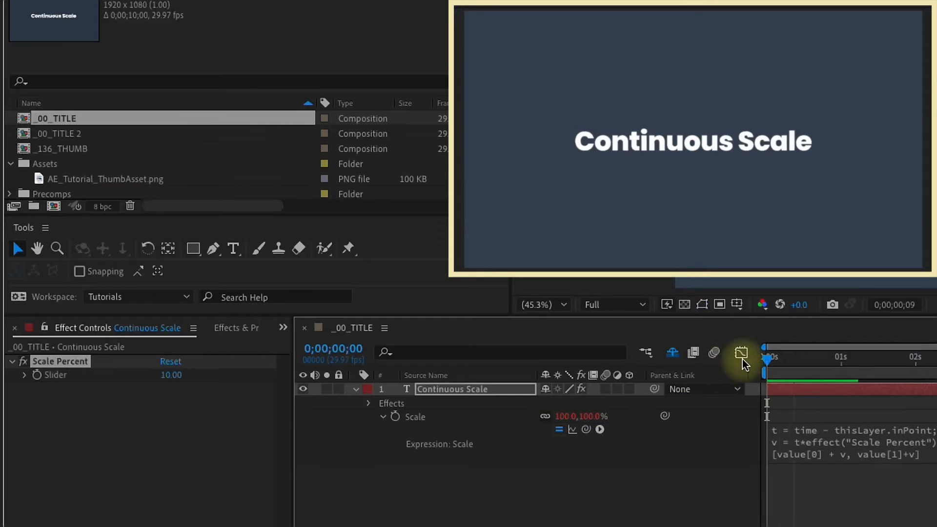
key(space)
click(171, 375)
text(510)
drag(936, 361, 936, 361)
key(space)
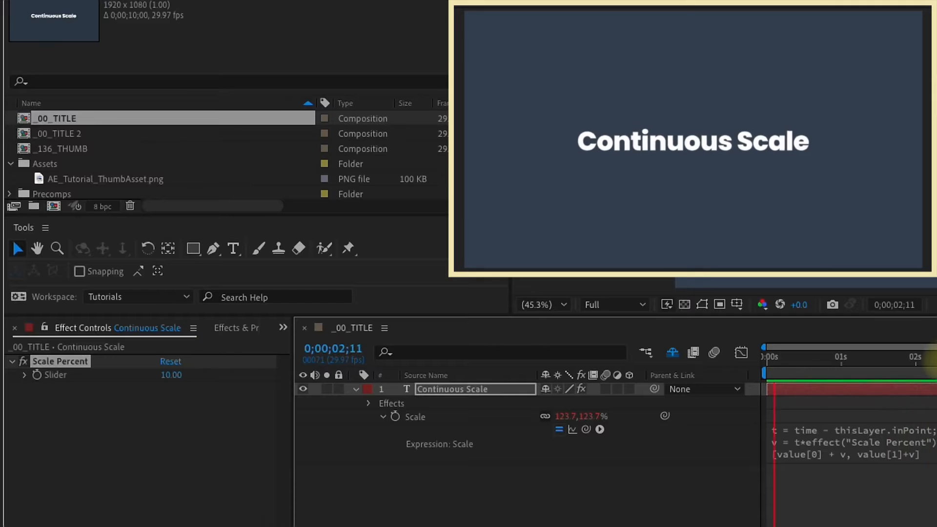
key(Home)
- Shorten the work area to about 3.5 seconds and trim the Continuous Scale layer's end to 2 seconds
drag(766, 355, 831, 355)
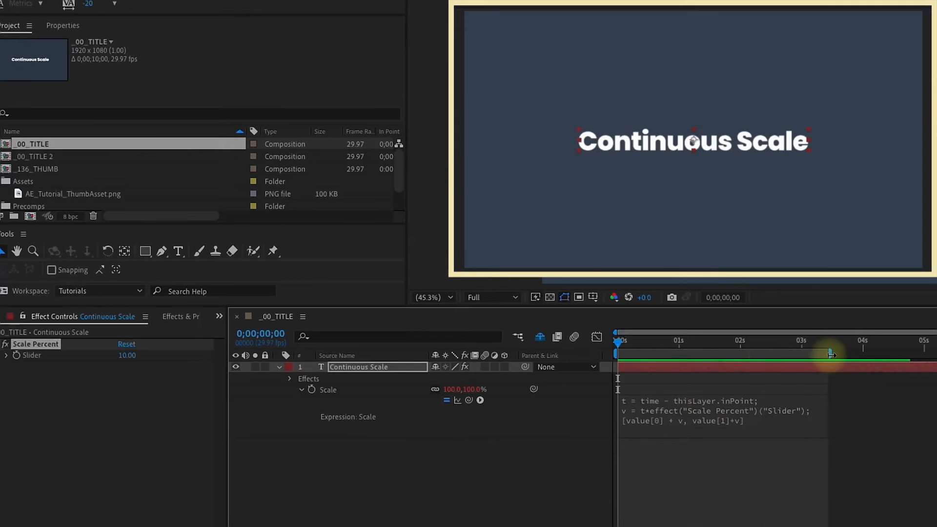
click(741, 342)
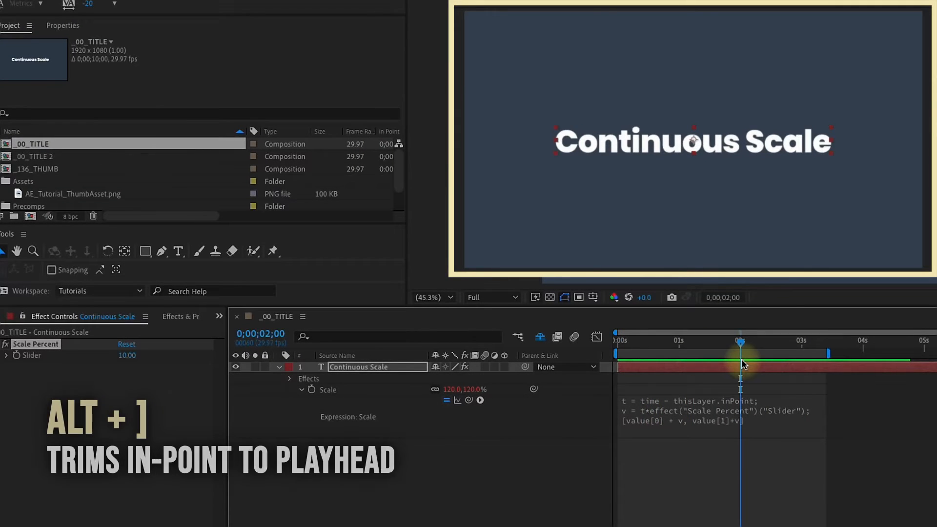
key(alt+bracketright)
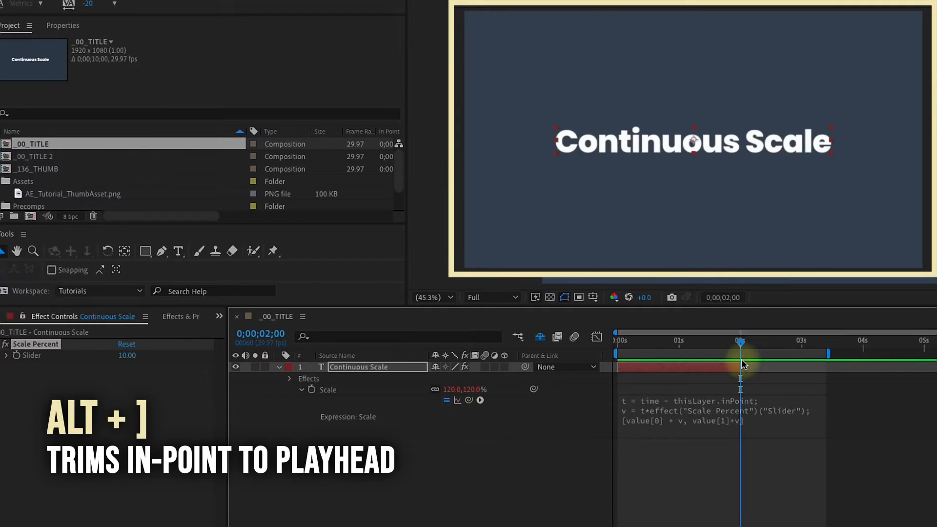
- Search the effects and presets for "fade in" and apply Fade In+Out - frames to the Continuous Scale layer
click(651, 343)
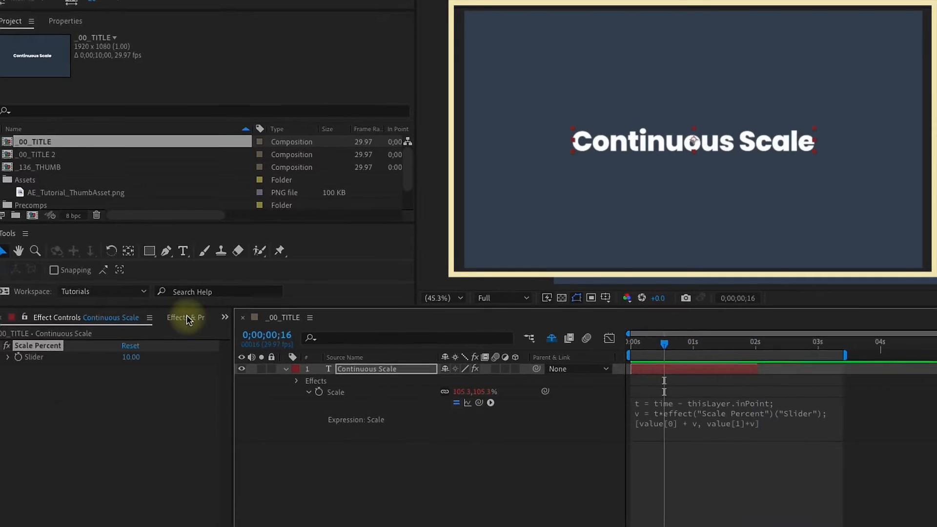
click(182, 317)
click(100, 333)
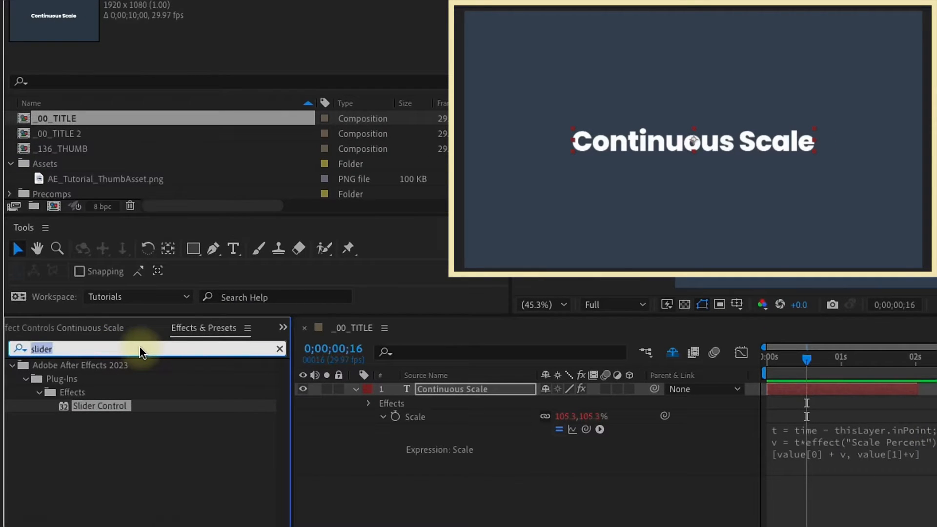
text(fade in)
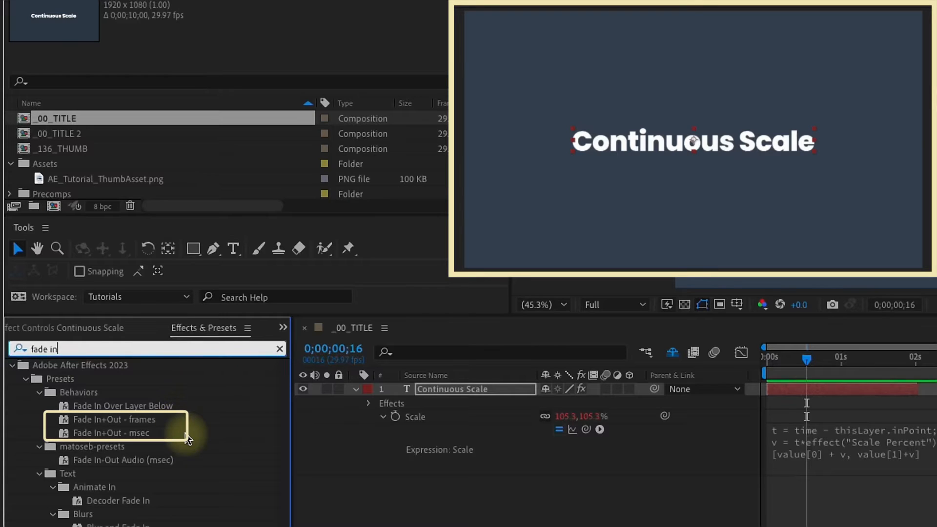
click(156, 421)
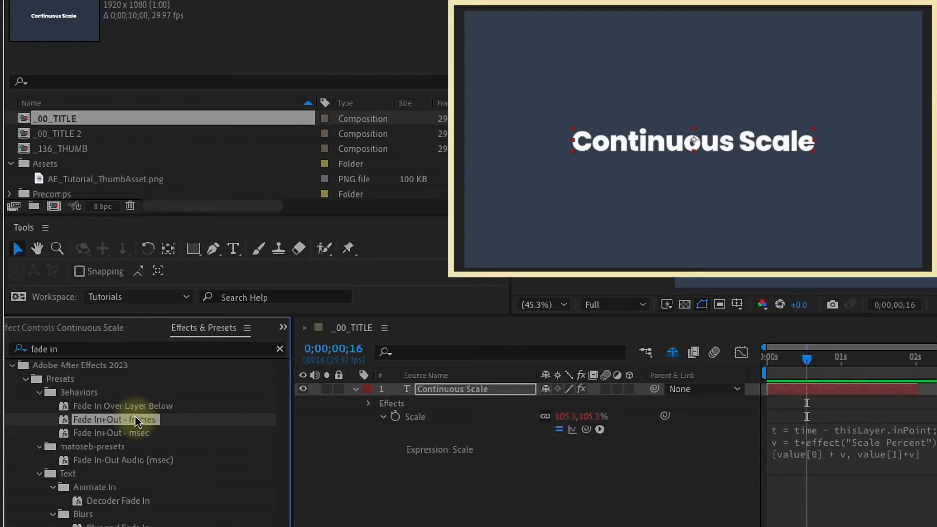
double_click(152, 420)
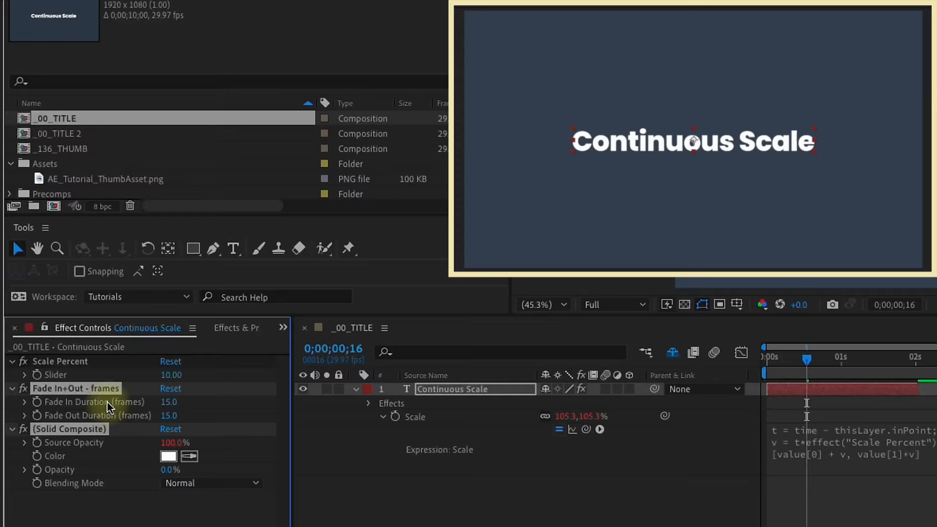
- Preview the fades, and extend the Continuous Scale layer and the work area to about 3 seconds
click(871, 390)
key(space)
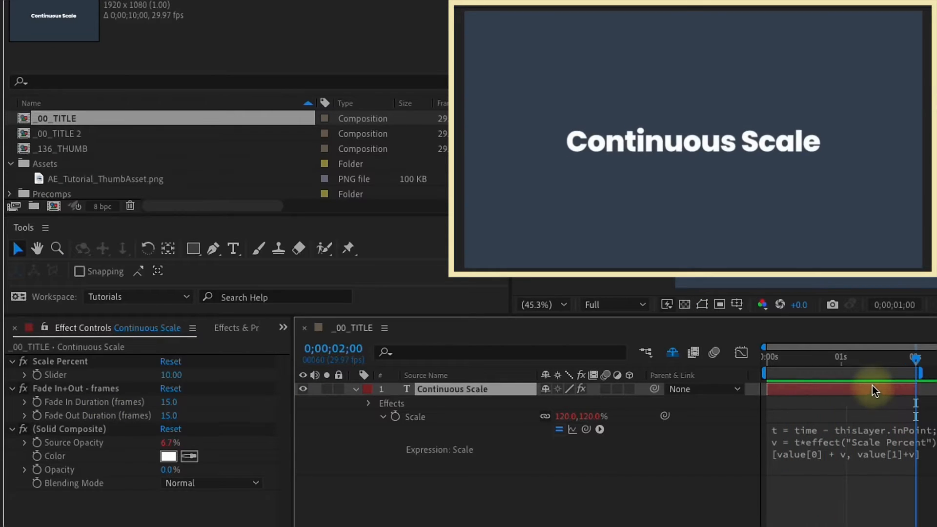
click(797, 359)
drag(916, 389, 862, 377)
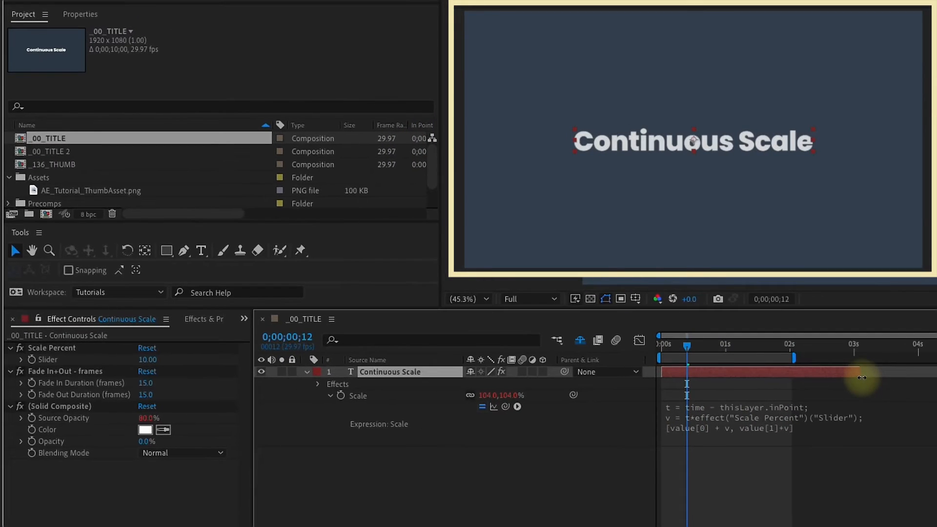
drag(794, 359, 857, 359)
- Set both the Fade In Duration and the Fade Out Duration to 30 frames
click(145, 383)
text(30)
click(145, 395)
text(30)
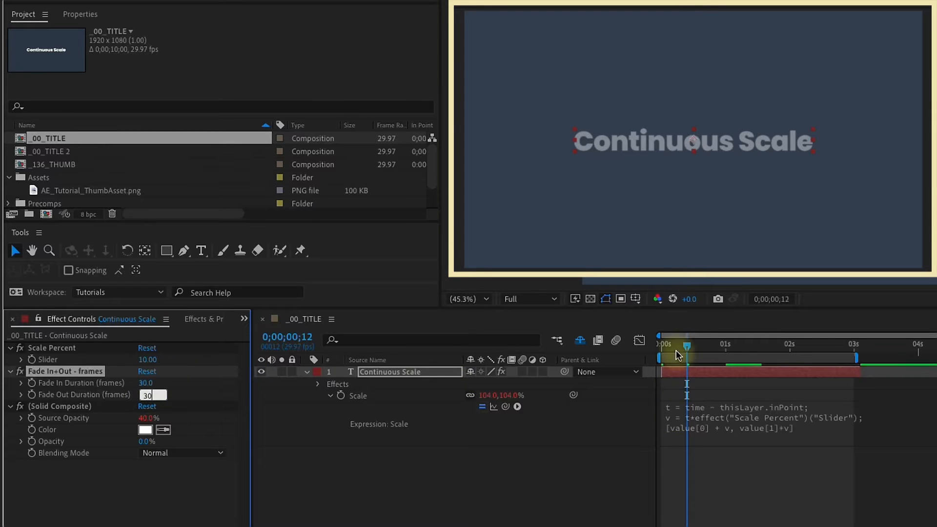
- Preview the title from the first frame, and check its fade-out between 1 second and 0;00;02;18
drag(678, 348, 637, 346)
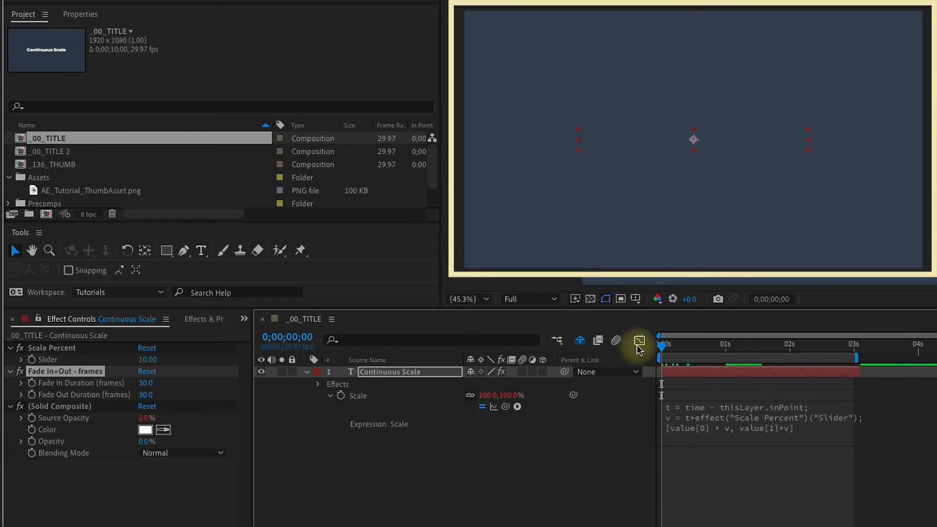
key(space)
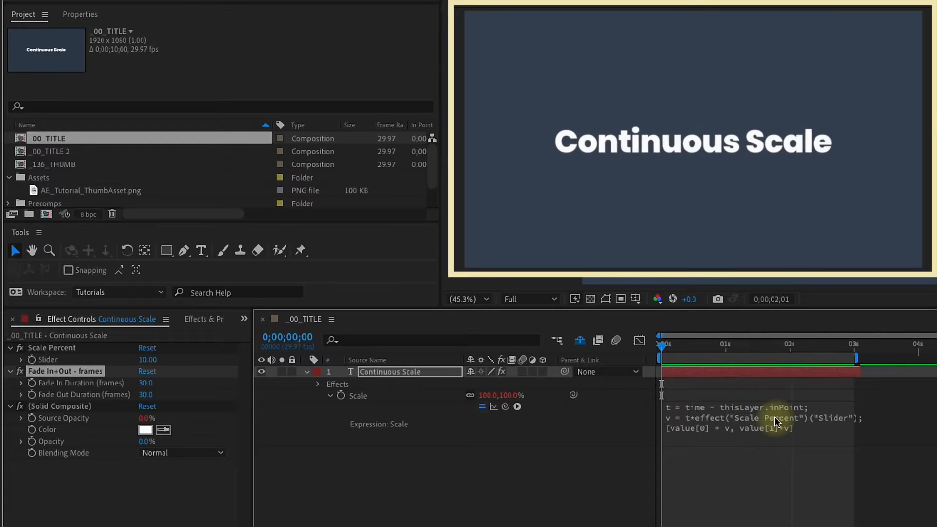
click(726, 346)
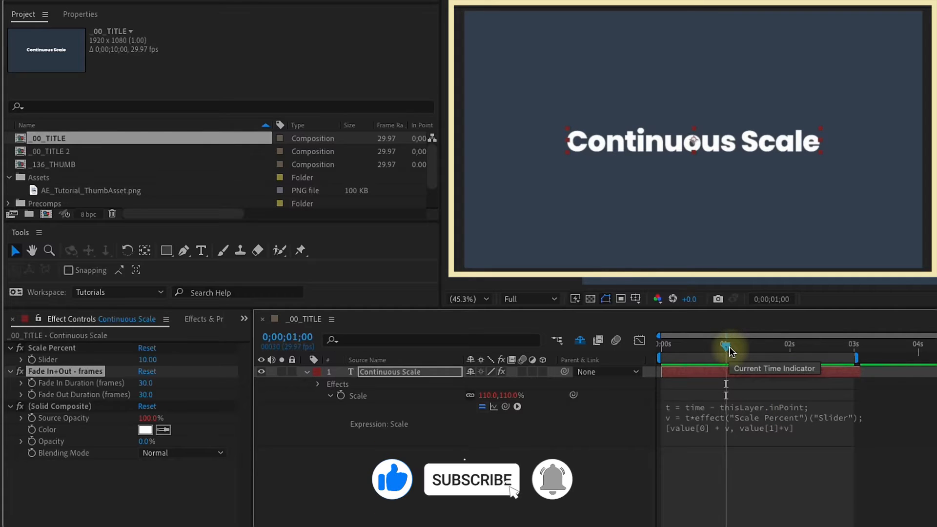
drag(731, 352, 830, 351)
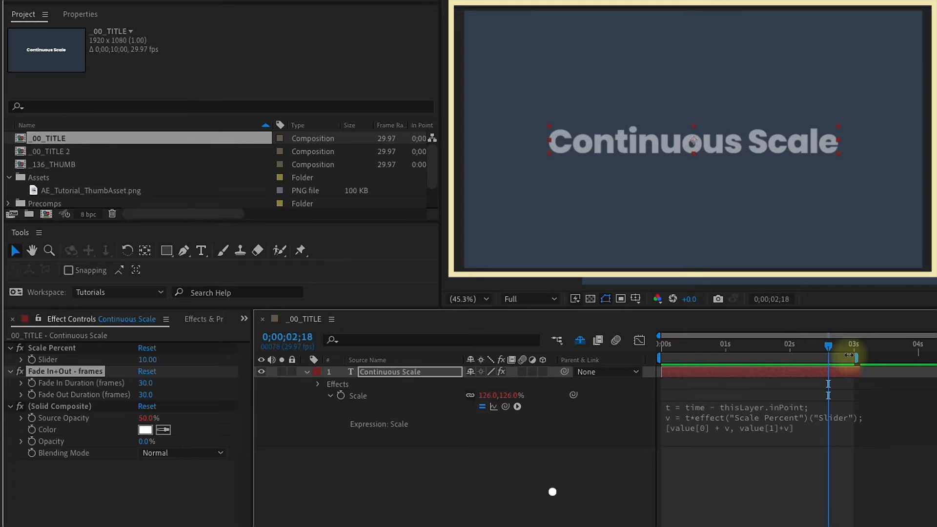
- Duplicate the Continuous Scale layer and start the copy at 0;00;03;02, where the original ends
key(ctrl+d)
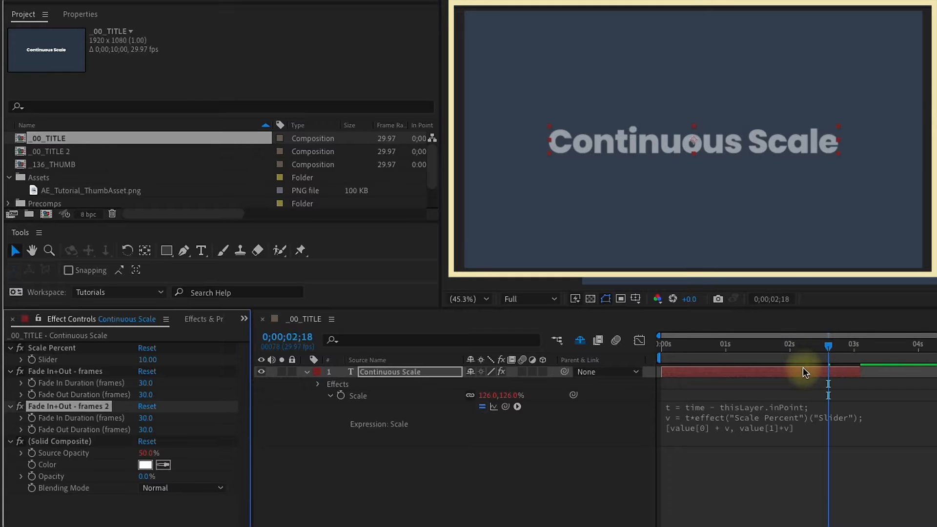
key(ctrl+d)
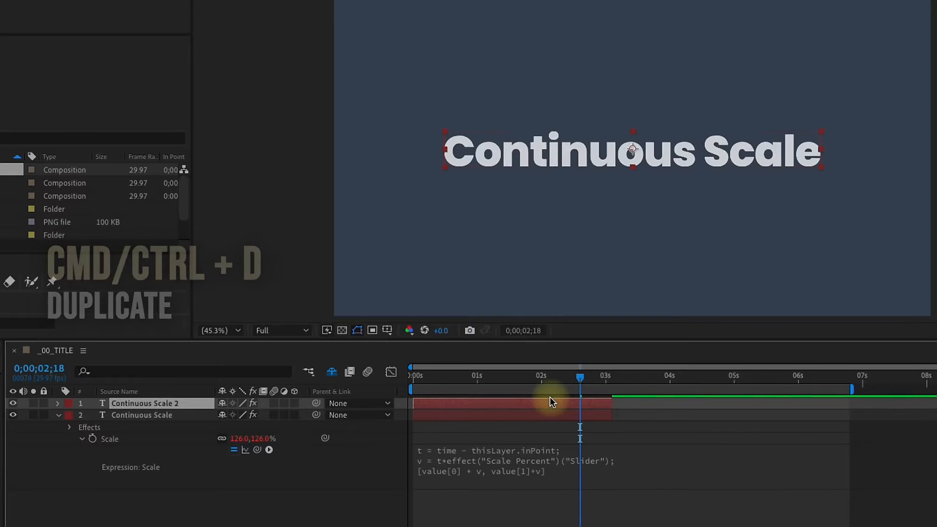
key(o)
key(bracketleft)
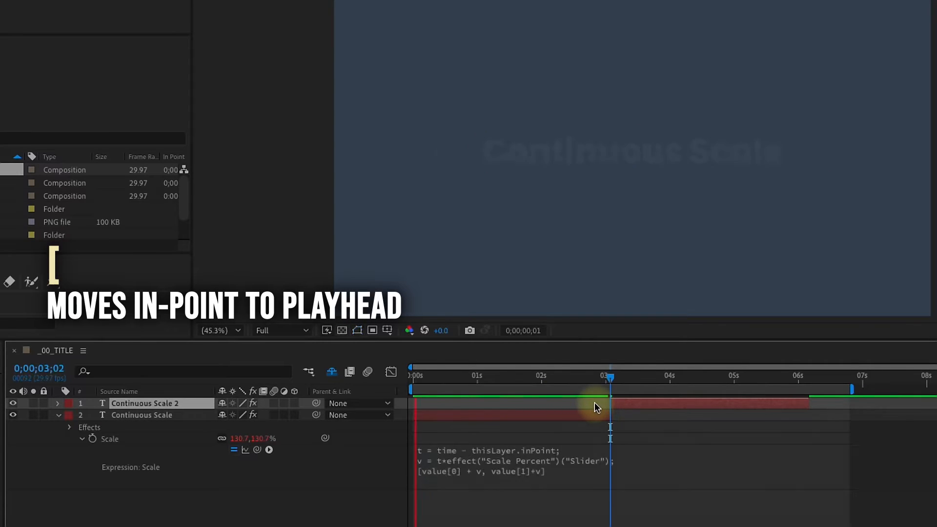
- Change the duplicated layer's text to "This is a cool expression" and preview it from 3 seconds
drag(610, 404, 652, 404)
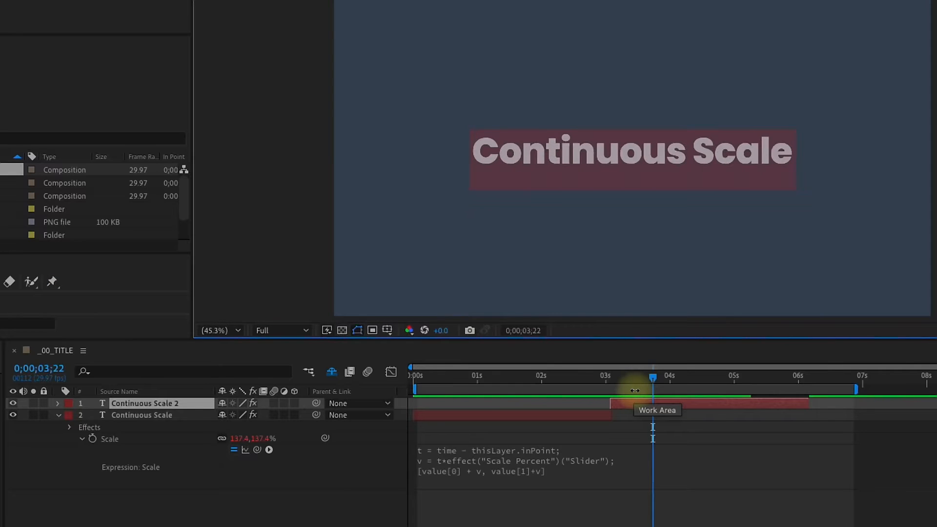
text(This is a cool expression)
click(606, 379)
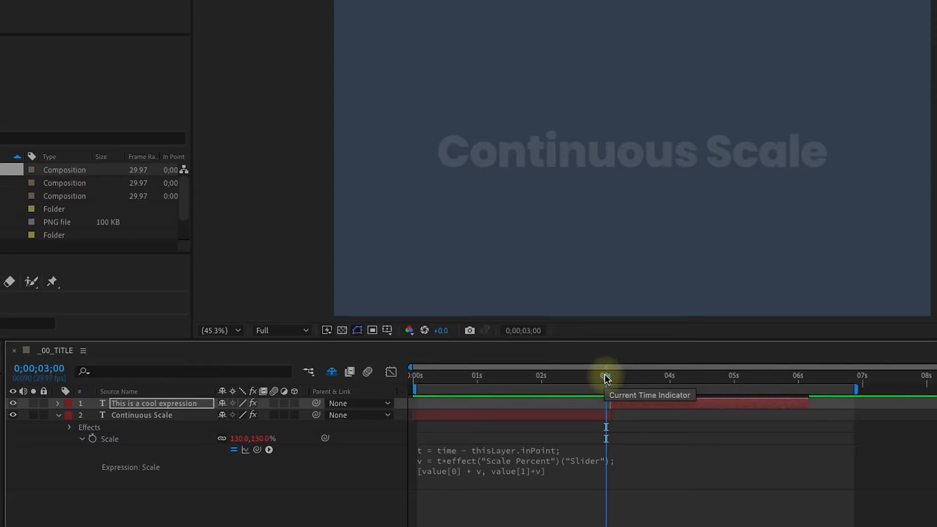
key(space)
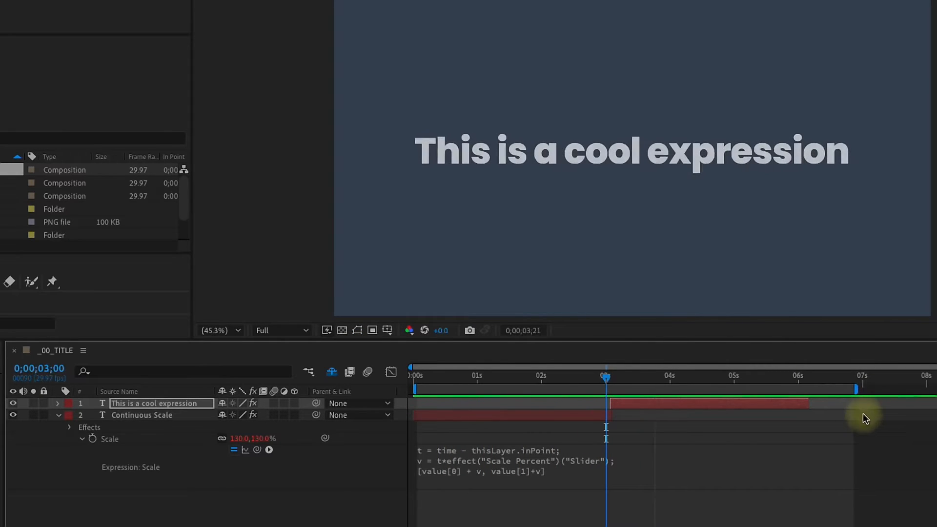
key(space)
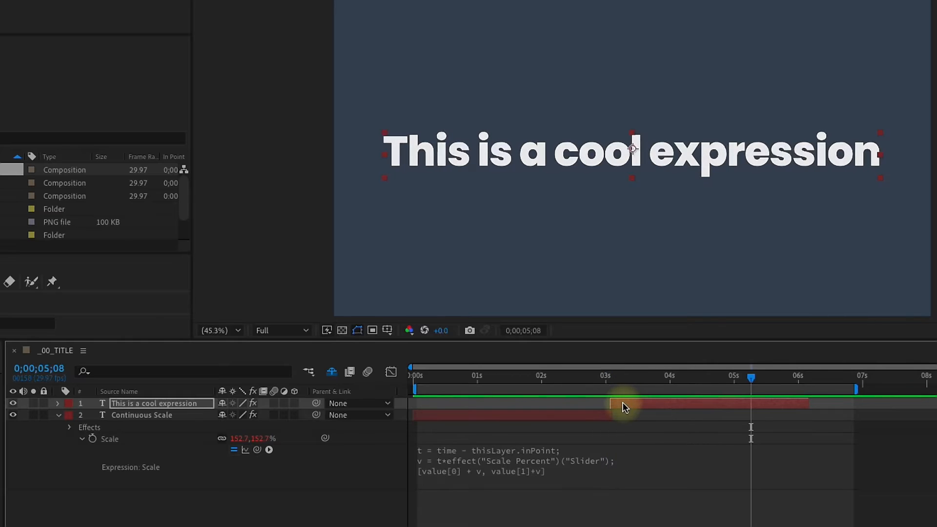
- Collapse the layer properties, end Continuous Scale at 0;00;03;00 and start the "This is a cool expression" layer there
key(s)
click(609, 377)
drag(609, 377, 606, 377)
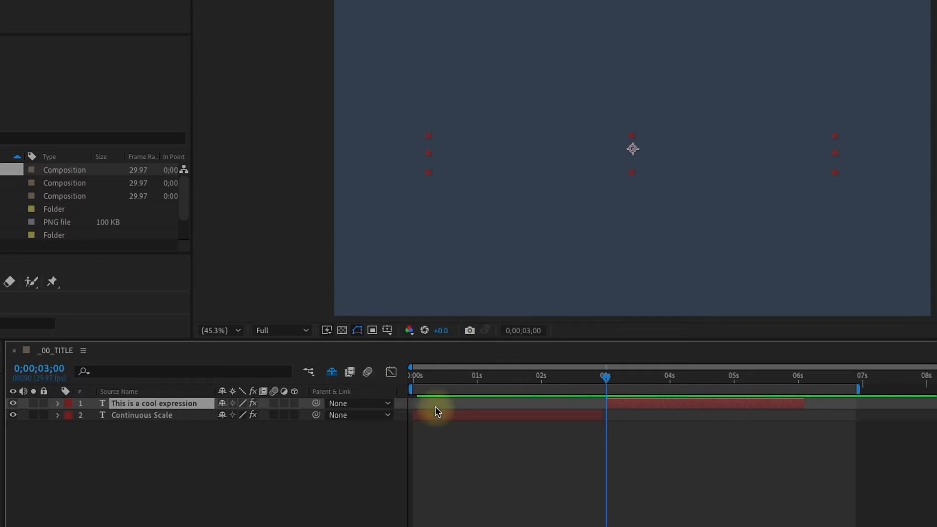
- Create an adjustment layer above the two titles and name it CONTROLS
key(ctrl+alt+y)
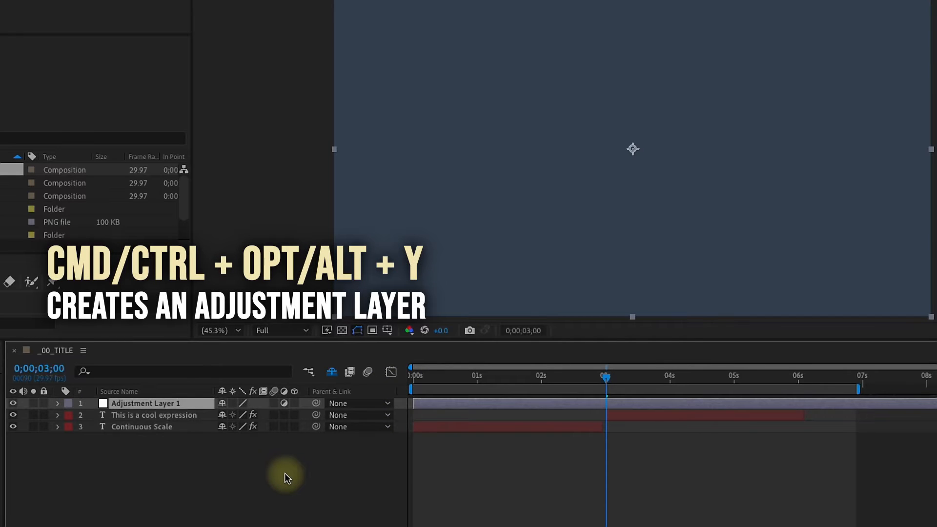
key(Return)
text(c)
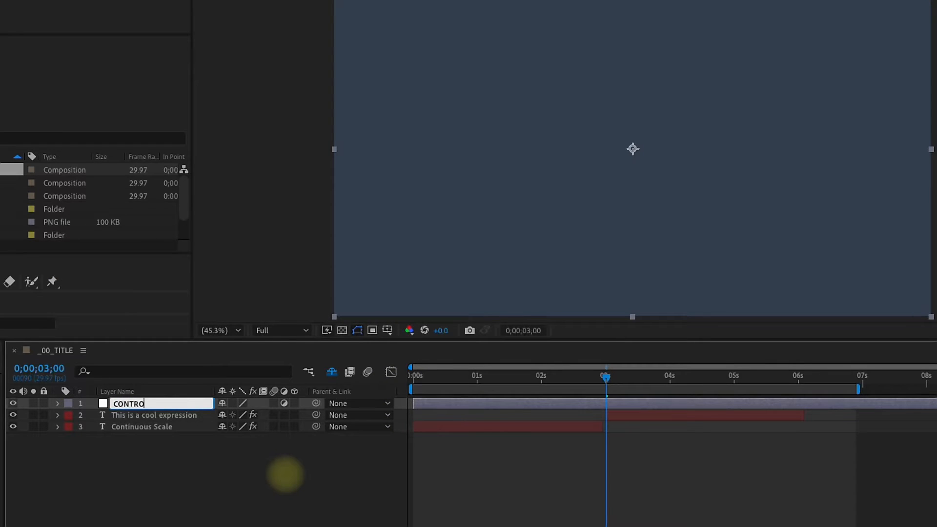
key(Return)
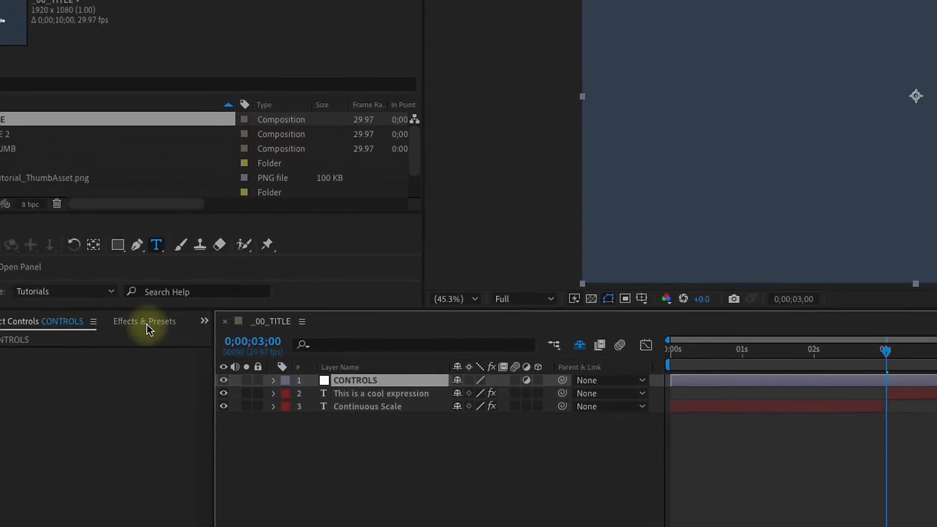
- Add a Slider Control effect to the CONTROLS layer and rename it Speed
click(221, 315)
click(121, 332)
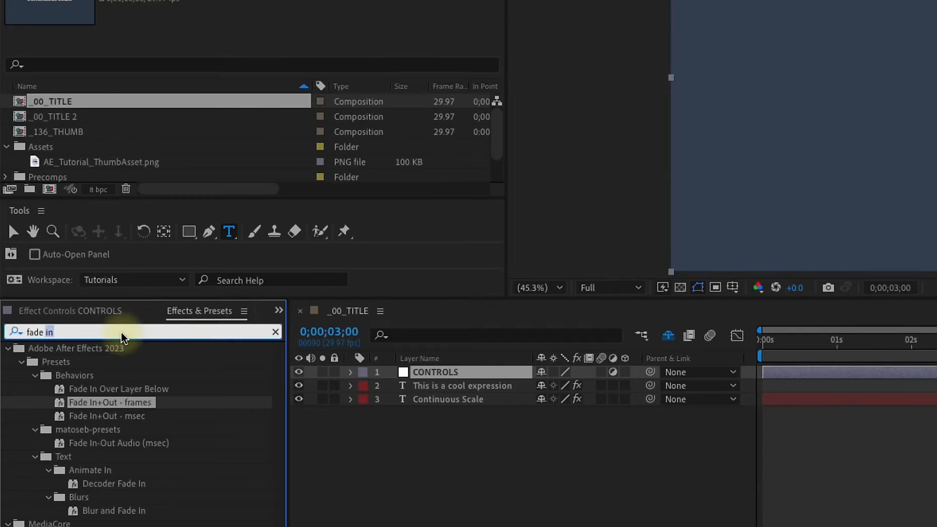
text(slider)
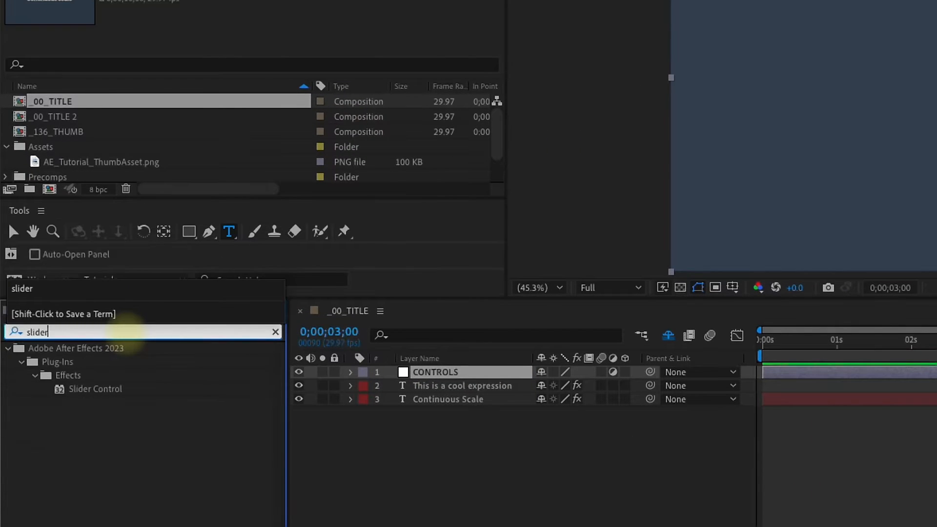
double_click(117, 391)
key(v)
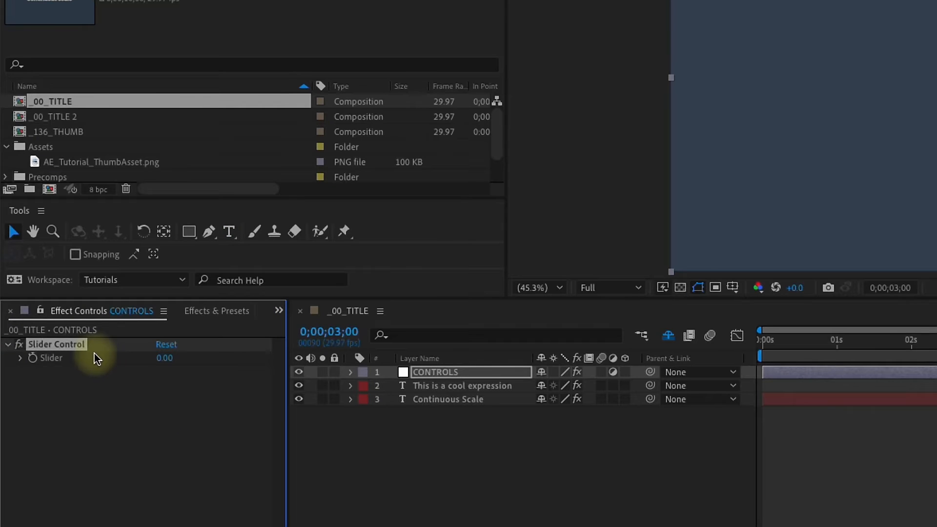
key(Return)
text(Speed)
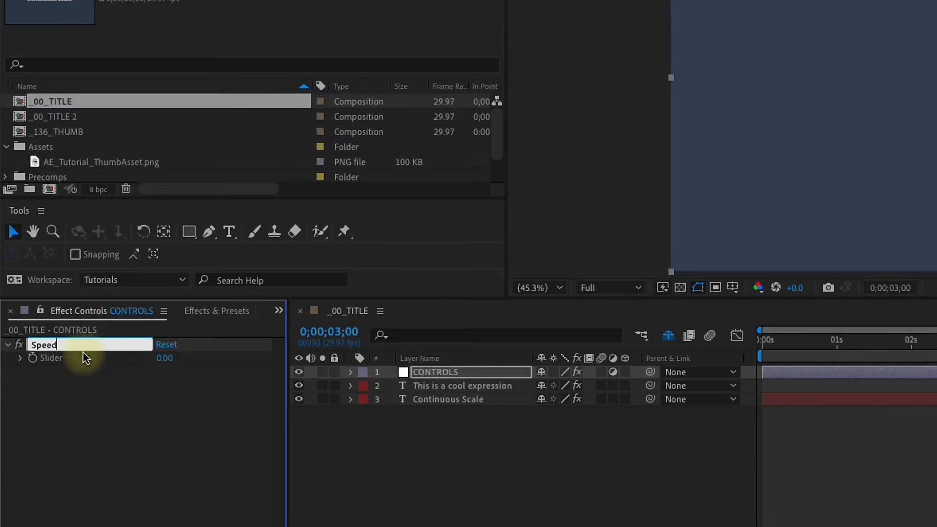
key(Return)
- Duplicate the Speed slider on the CONTROLS layer and name the copy Fade
click(58, 344)
key(ctrl+d)
key(Return)
text(Fade)
key(Return)
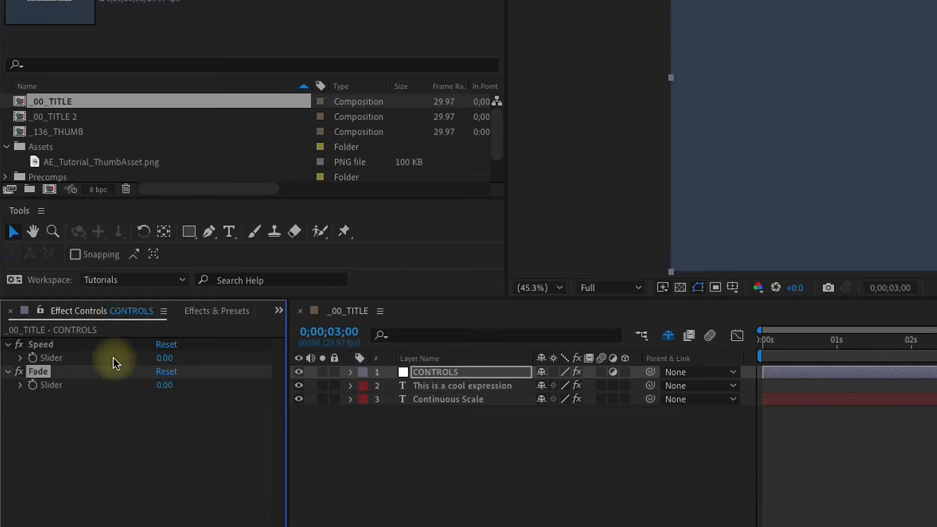
- In Continuous Scale's Scale expression, replace the Scale Percent slider reference with the CONTROLS layer's Speed slider, and set Speed to 5
click(432, 404)
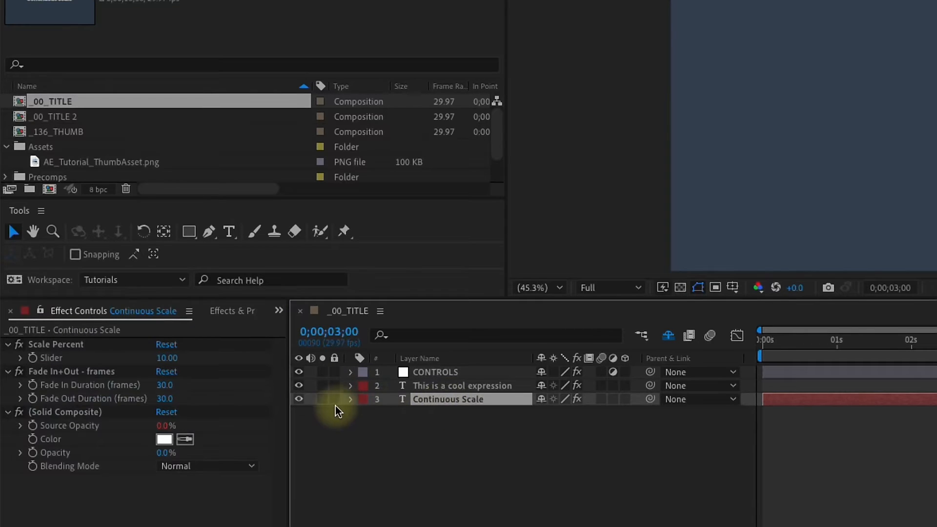
key(e)
key(e)
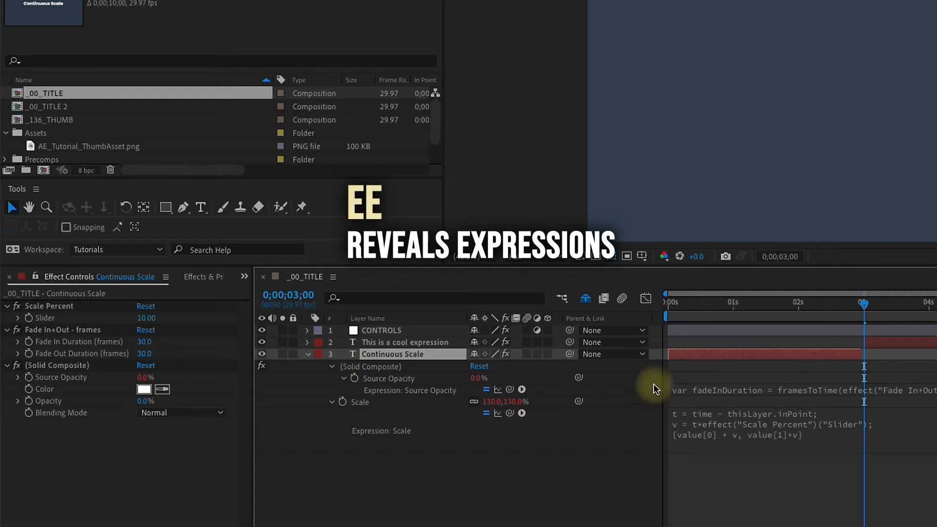
click(693, 420)
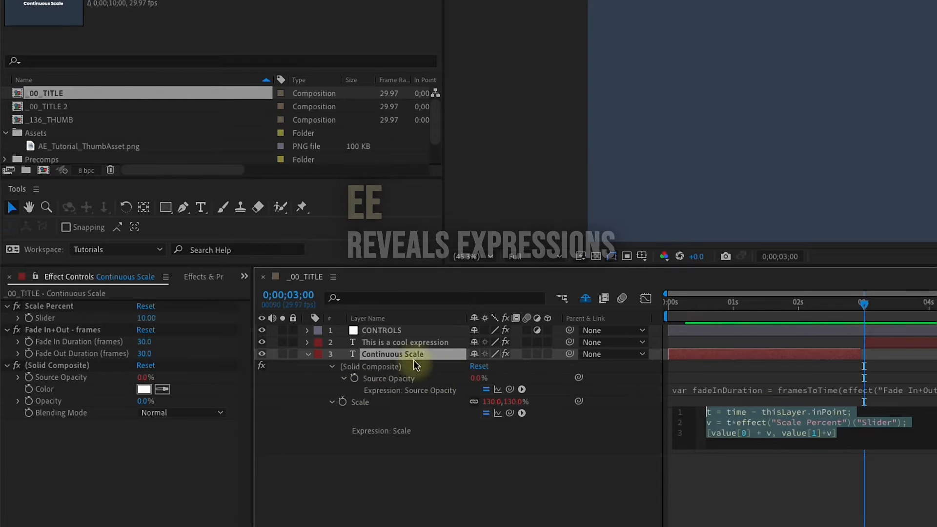
click(375, 331)
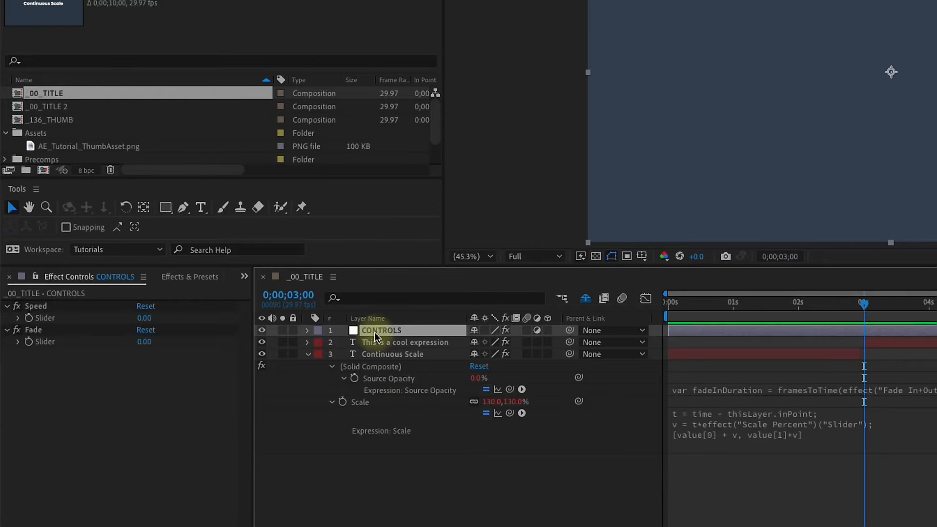
click(728, 423)
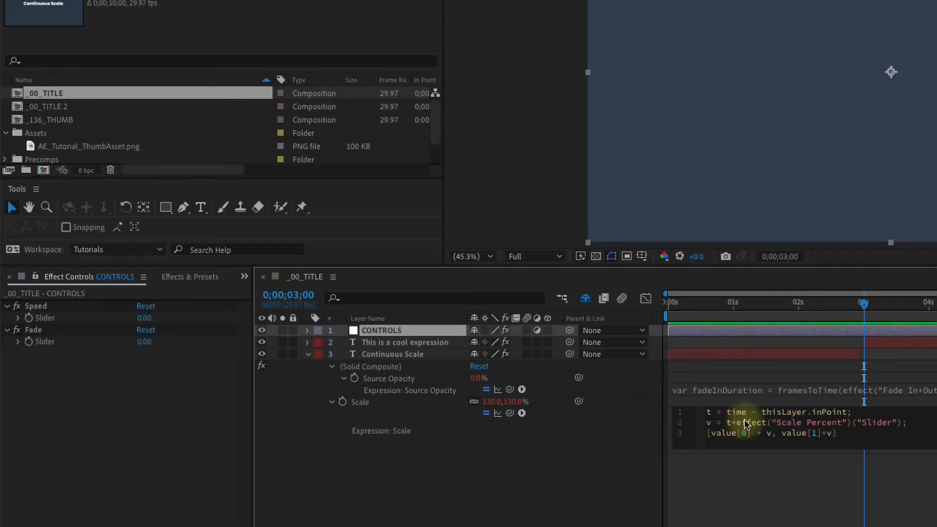
drag(736, 423, 902, 422)
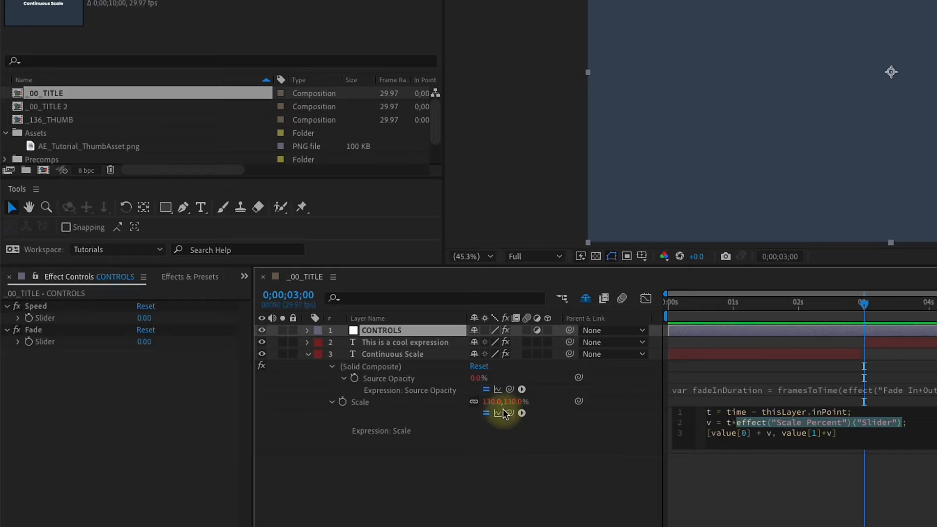
drag(510, 413, 69, 318)
click(143, 318)
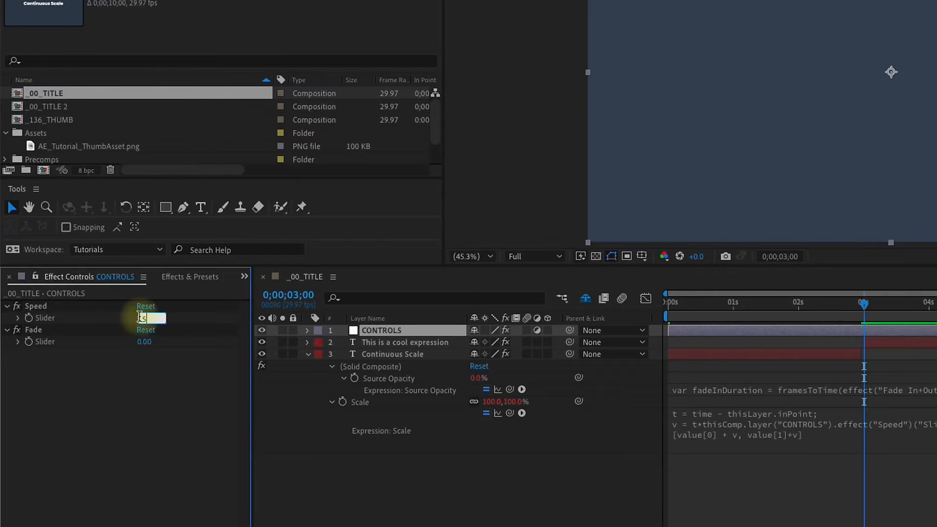
text(5)
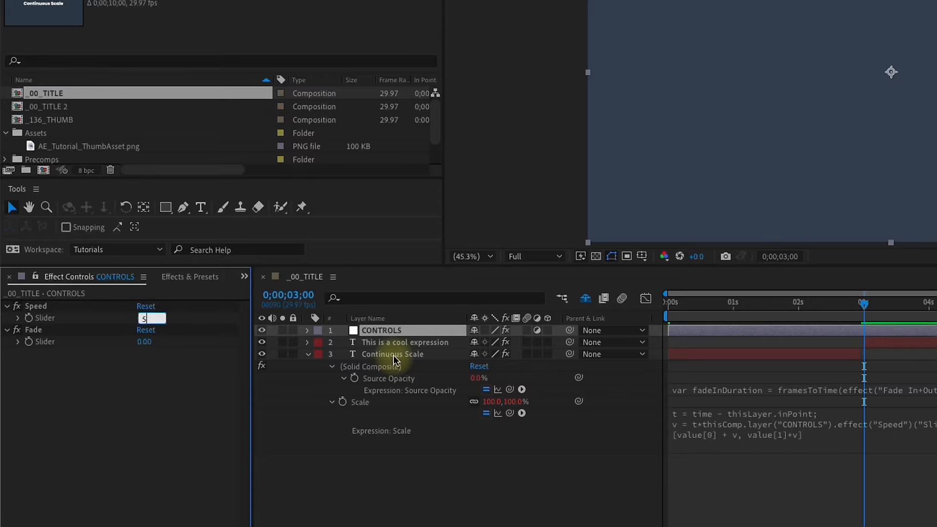
- Link both the Fade In Duration and the Fade Out Duration of Continuous Scale to the CONTROLS layer's Fade slider
click(393, 355)
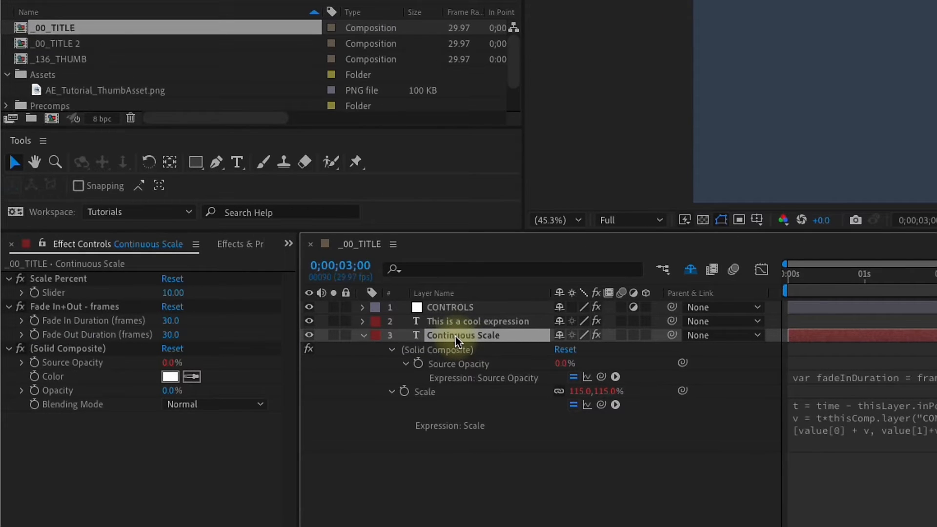
key(e)
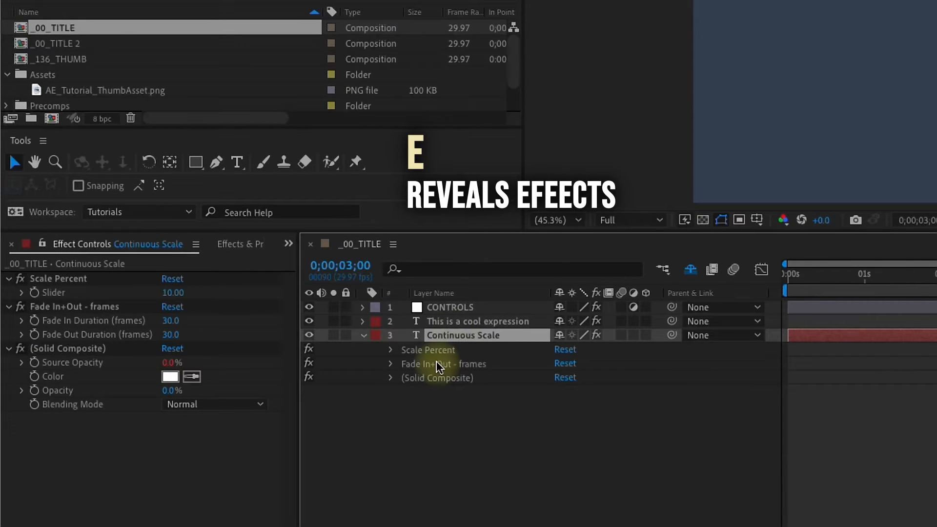
click(438, 368)
click(390, 364)
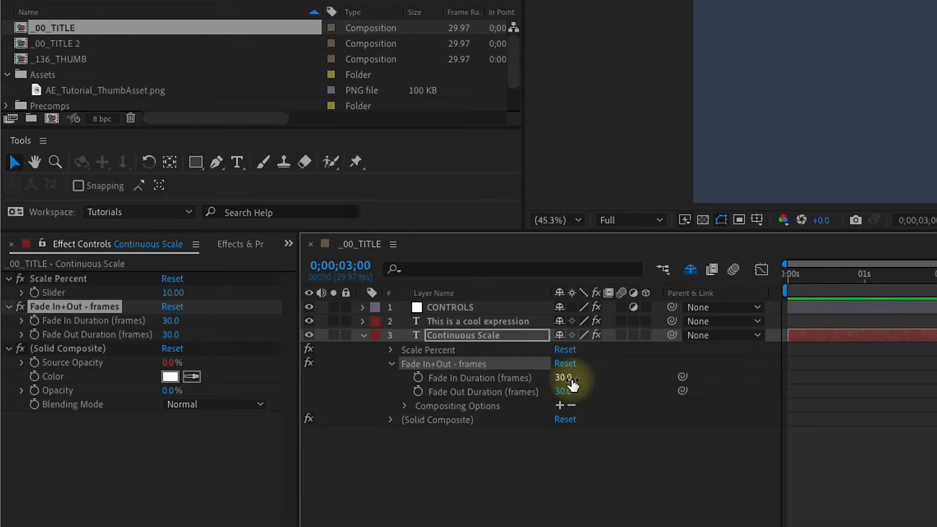
click(447, 307)
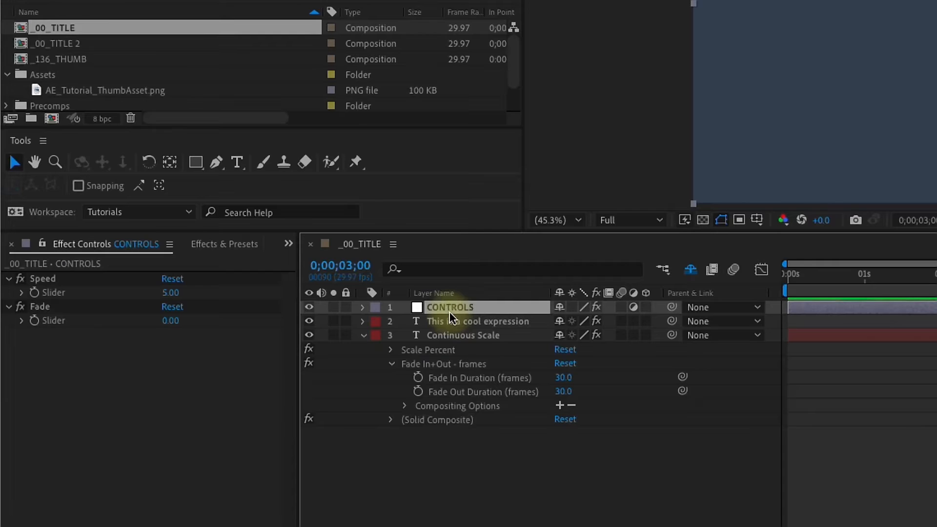
click(506, 338)
click(477, 307)
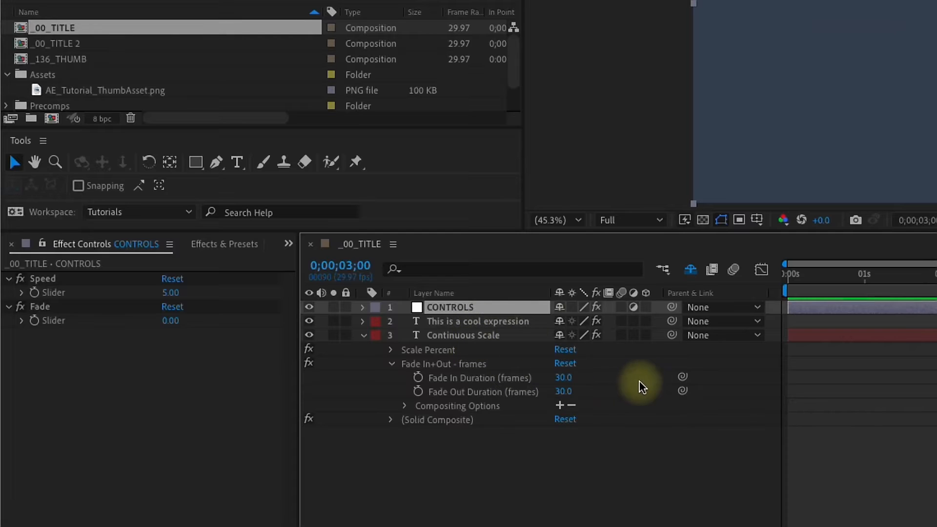
drag(412, 340, 76, 320)
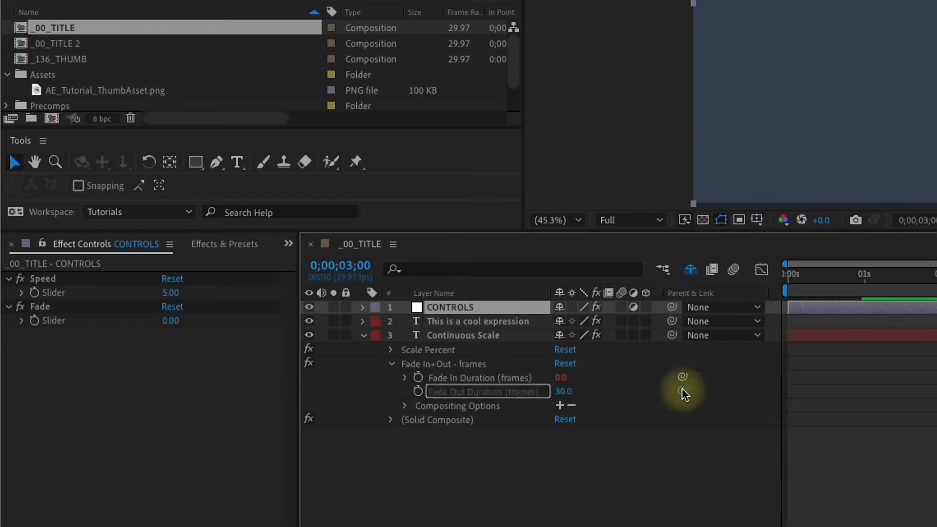
drag(683, 392, 83, 320)
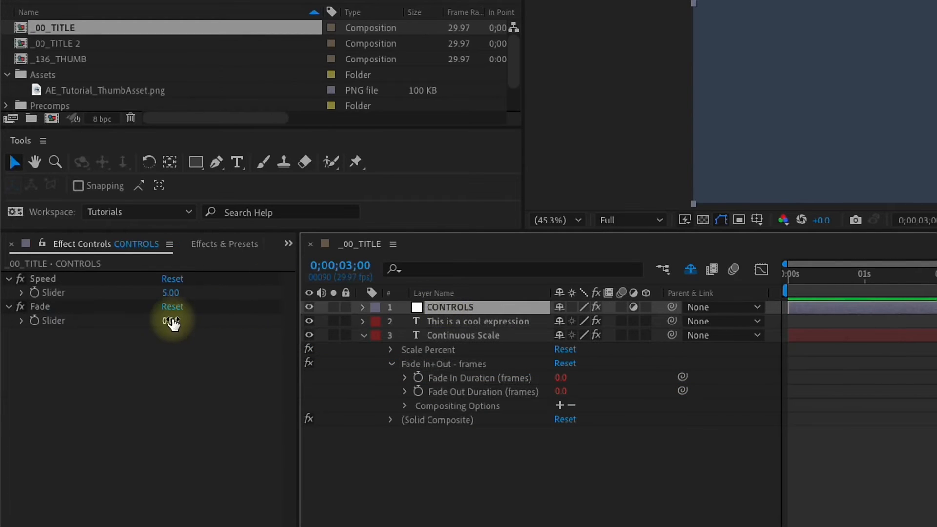
- Set the Fade slider on CONTROLS to 15 and check the linked fade durations on Continuous Scale
click(170, 320)
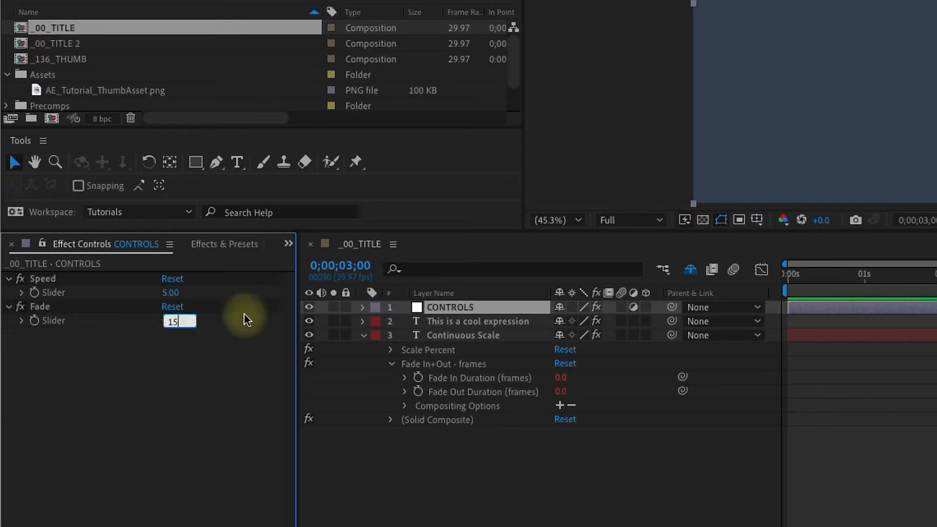
click(459, 335)
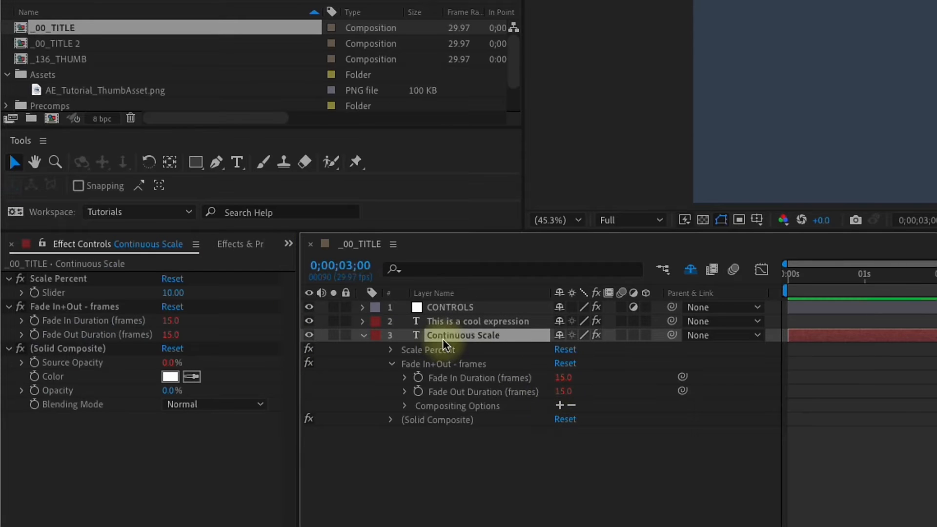
click(452, 308)
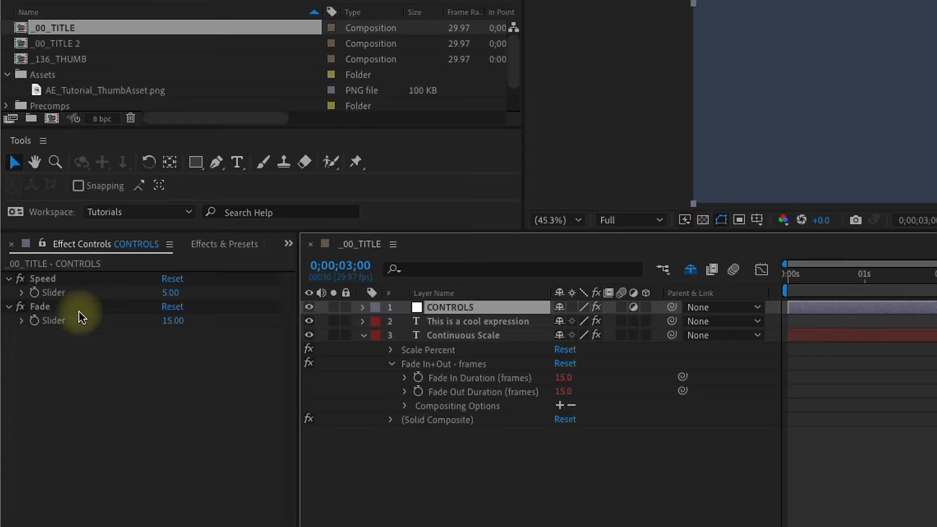
- Delete the "This is a cool expression" layer and preview Continuous Scale from the first frame
click(447, 325)
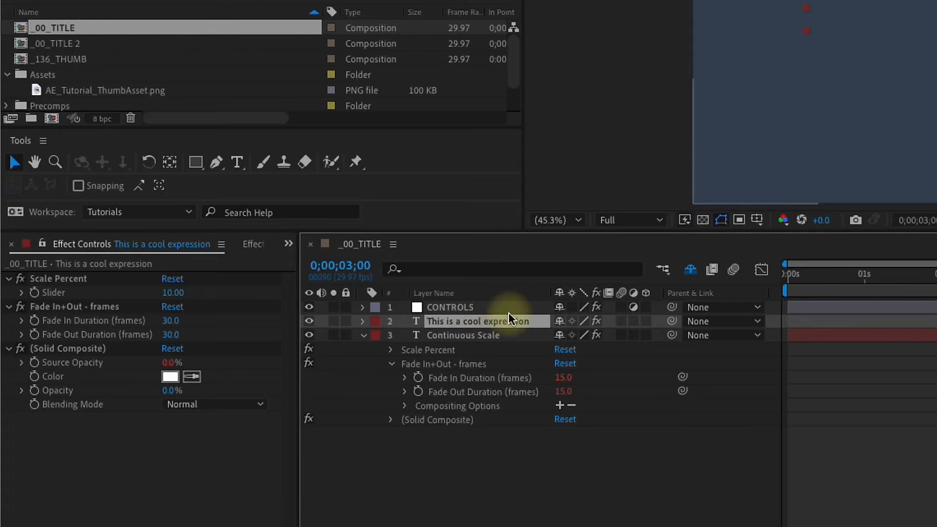
key(Delete)
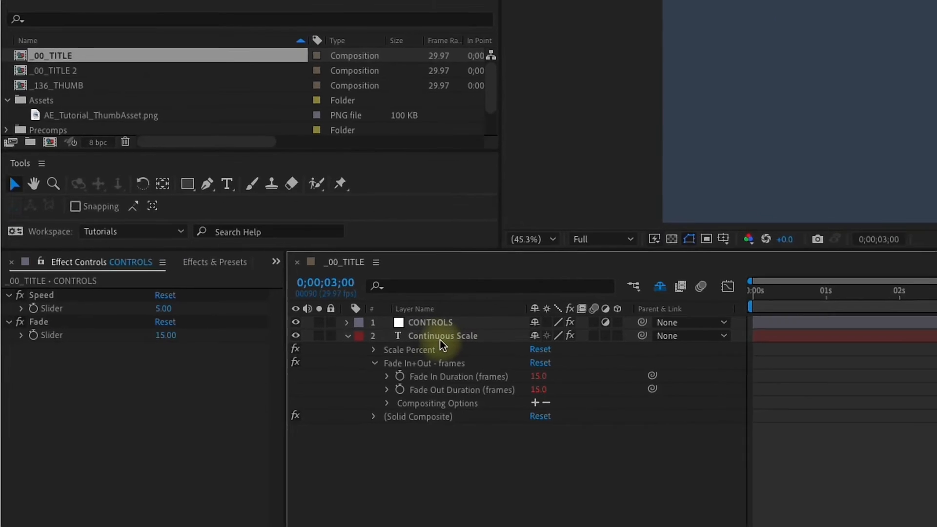
click(456, 325)
key(space)
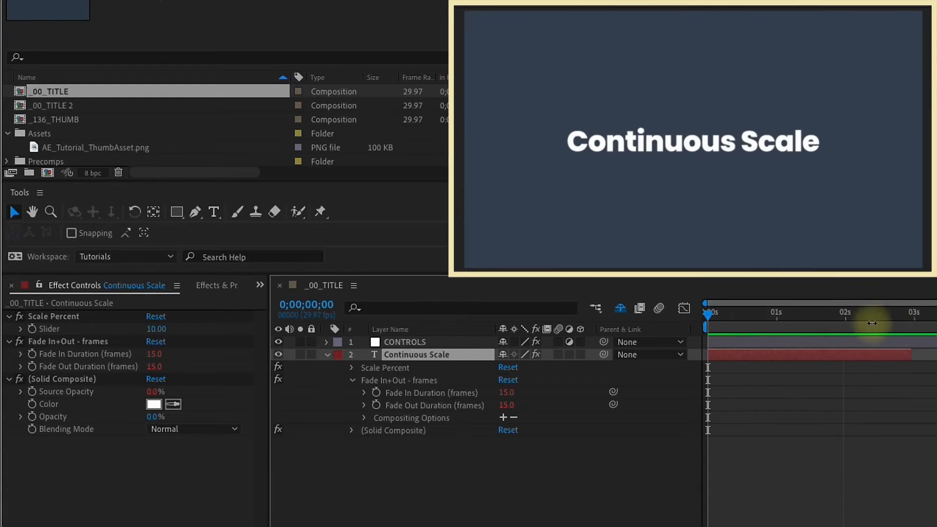
- Set the Speed slider on the CONTROLS layer to 15 and preview the title from the first frame
drag(864, 314, 791, 318)
click(405, 342)
click(153, 329)
drag(752, 316, 652, 313)
key(space)
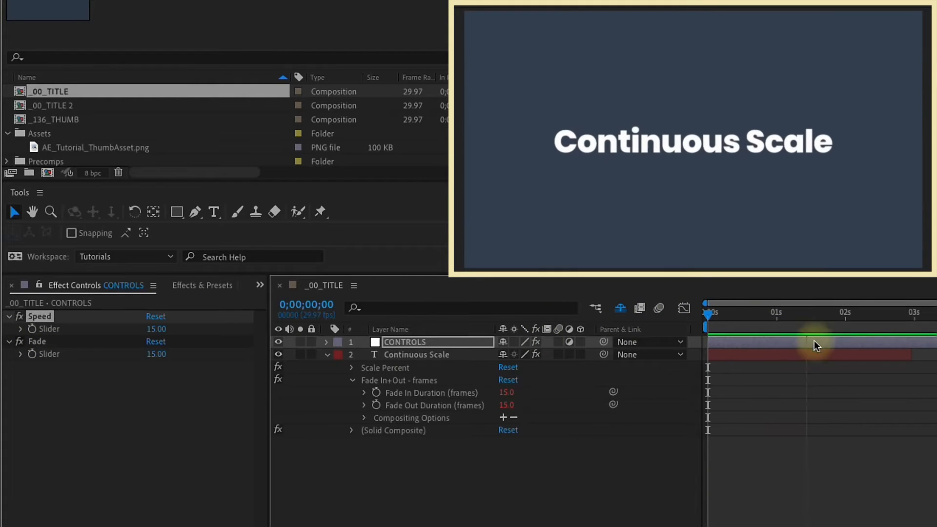
- Set the Fade slider on the CONTROLS layer to 5 and preview the title from the first frame
click(160, 357)
text(5)
click(837, 480)
drag(721, 320, 661, 309)
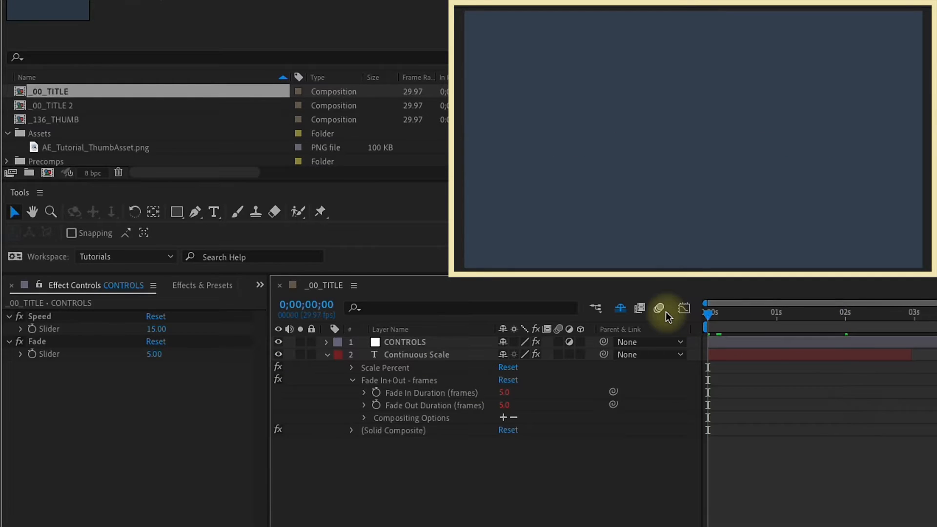
key(space)
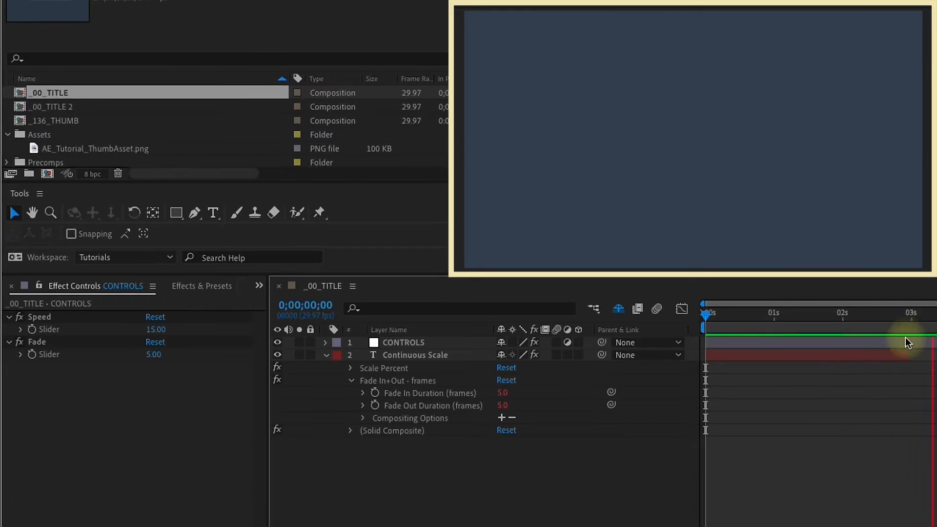
- Duplicate the Continuous Scale text layer and start the copy at the original layer's out-point
click(884, 358)
key(ctrl+d)
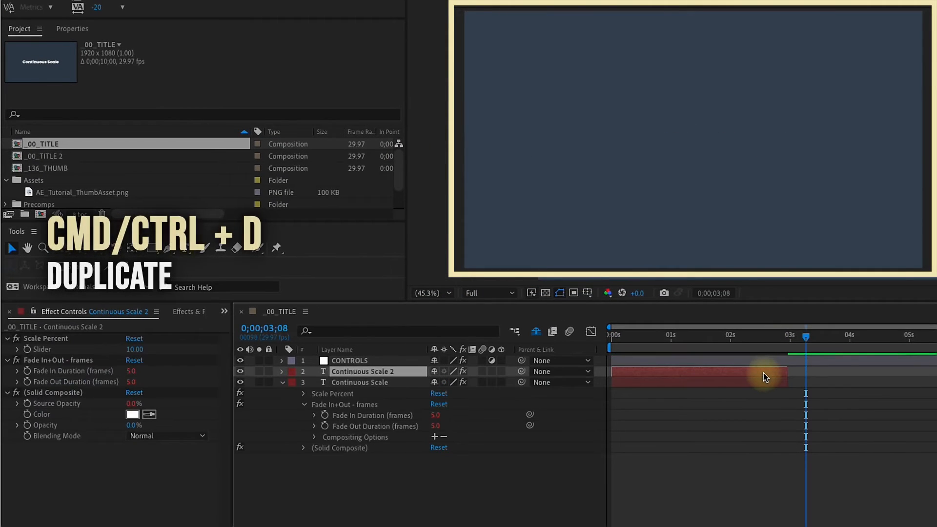
key(o)
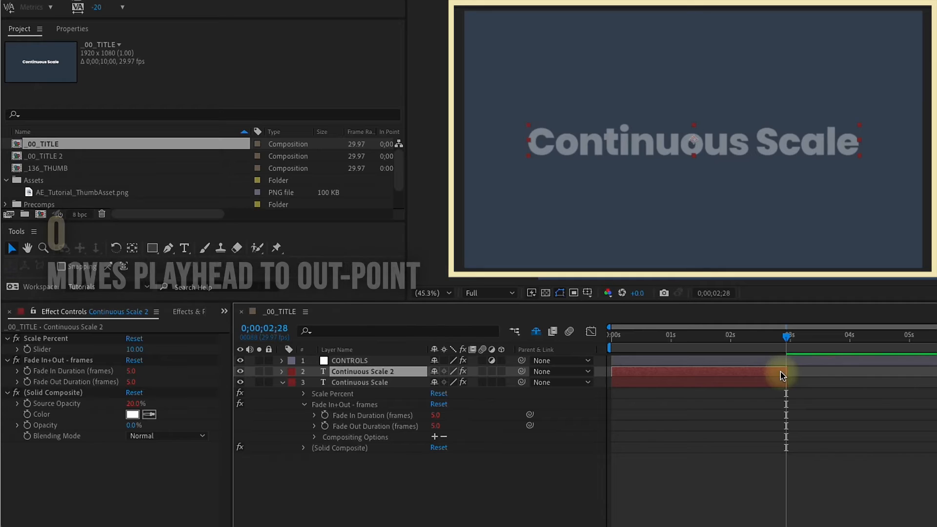
key(bracketleft)
drag(788, 340, 819, 336)
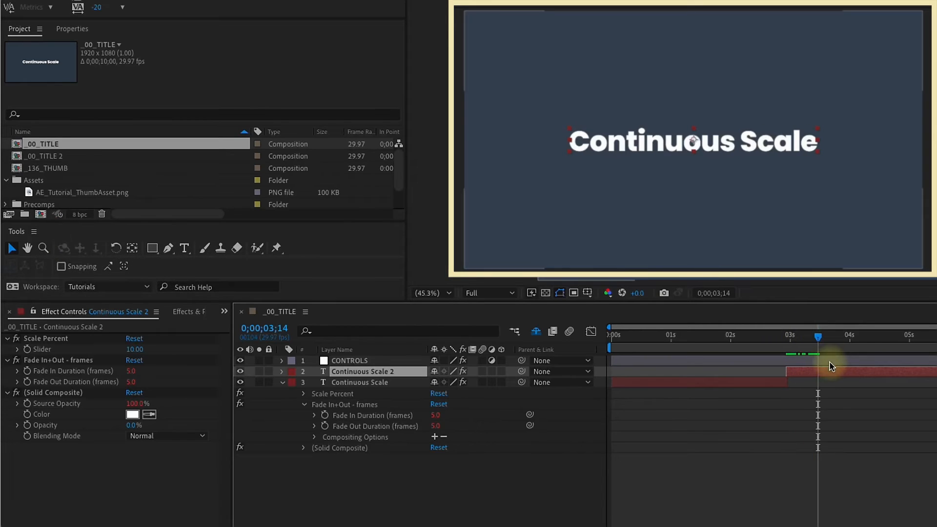
- Change the duplicated title's text to "This is a cool expression"
double_click(824, 374)
text(This is a cool express)
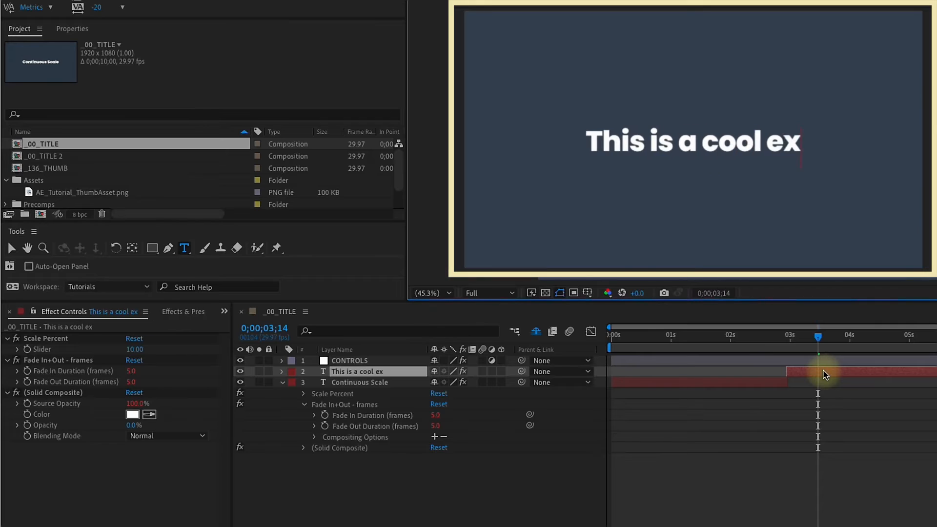
text(ion)
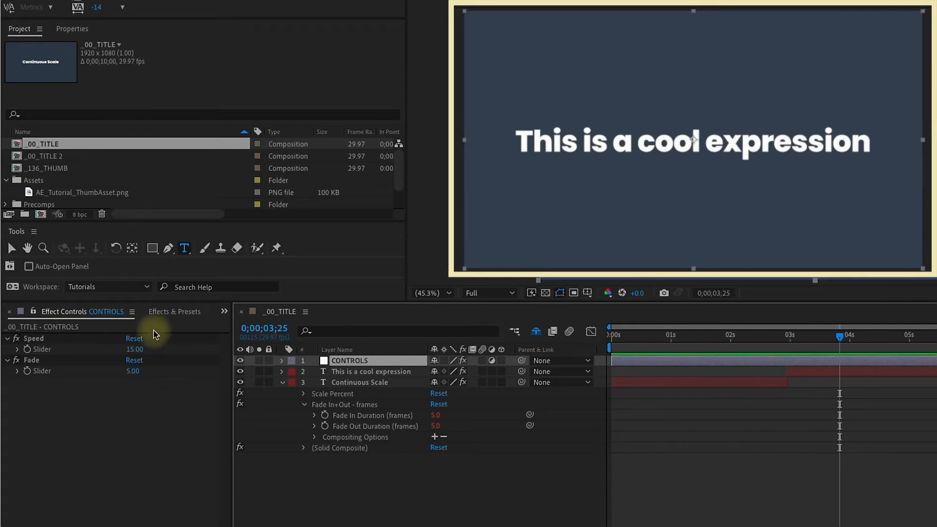
- Set Speed to 5 and Fade to 30 on the CONTROLS layer and preview both titles from the first frame
click(136, 350)
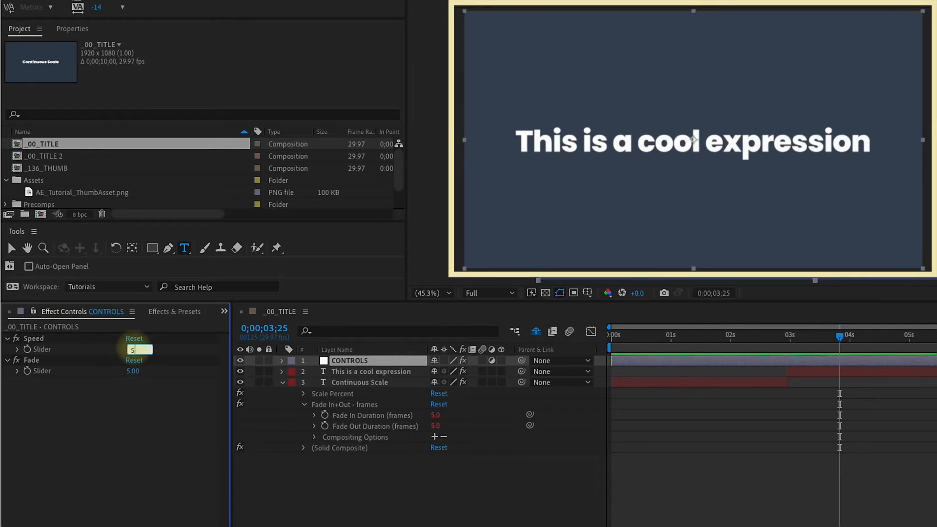
key(Tab)
key(BackSpace)
text(30)
key(Return)
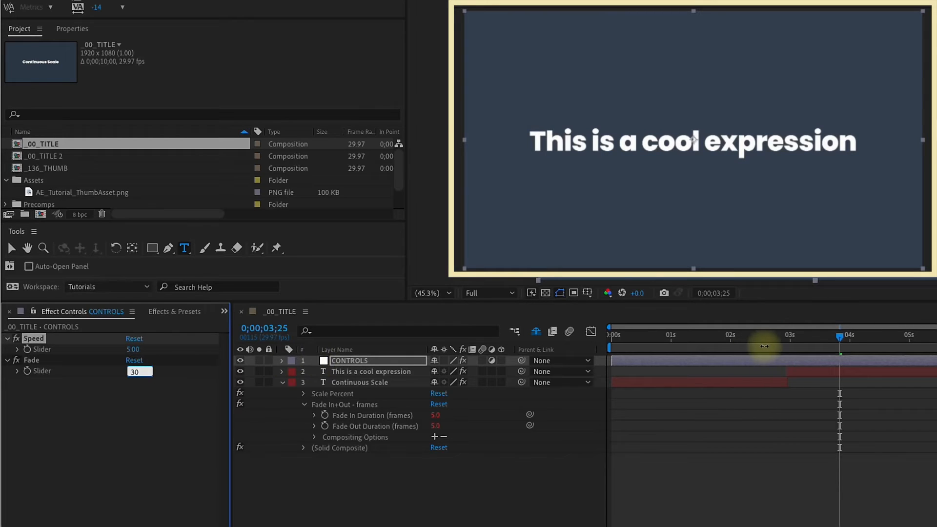
click(780, 335)
key(Home)
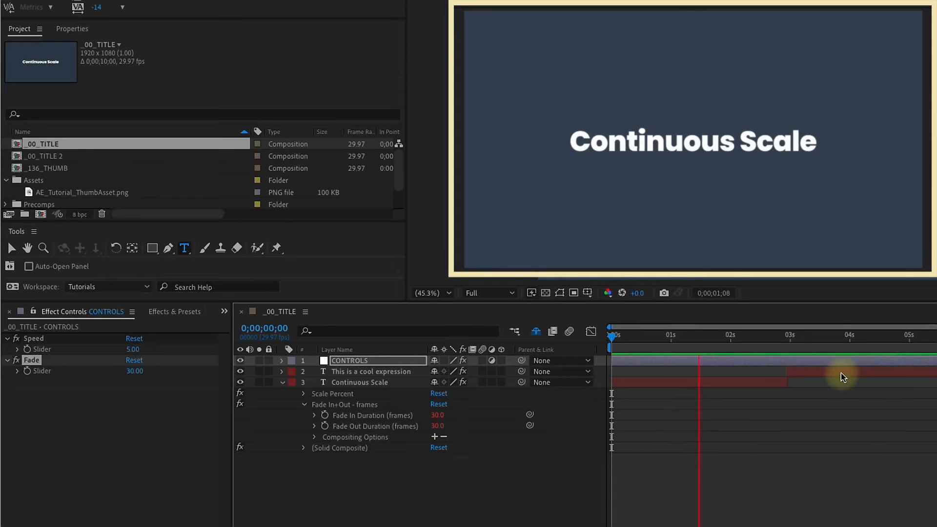
- Place a duplicate of "This is a cool expression" directly after the original and extend the work area to the duplicate's out-point
click(875, 338)
click(877, 371)
key(ctrl+d)
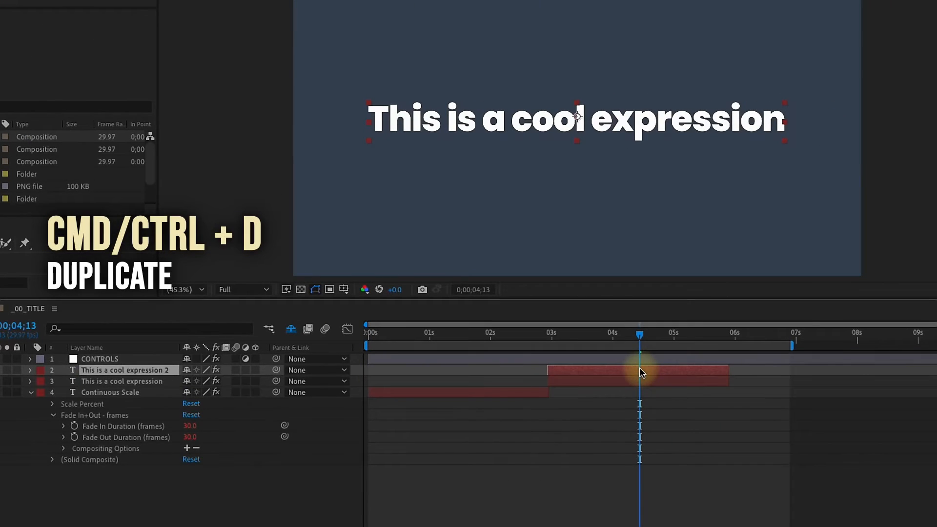
key(o)
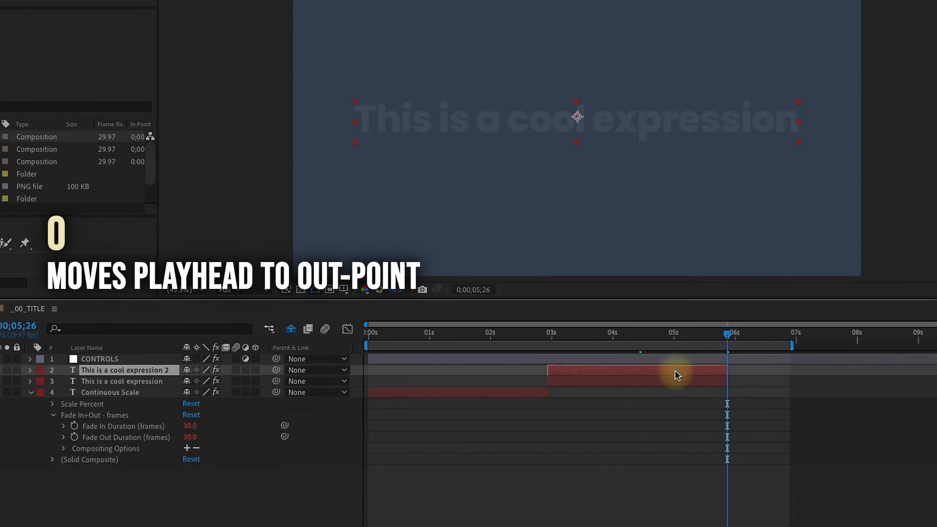
key(bracketleft)
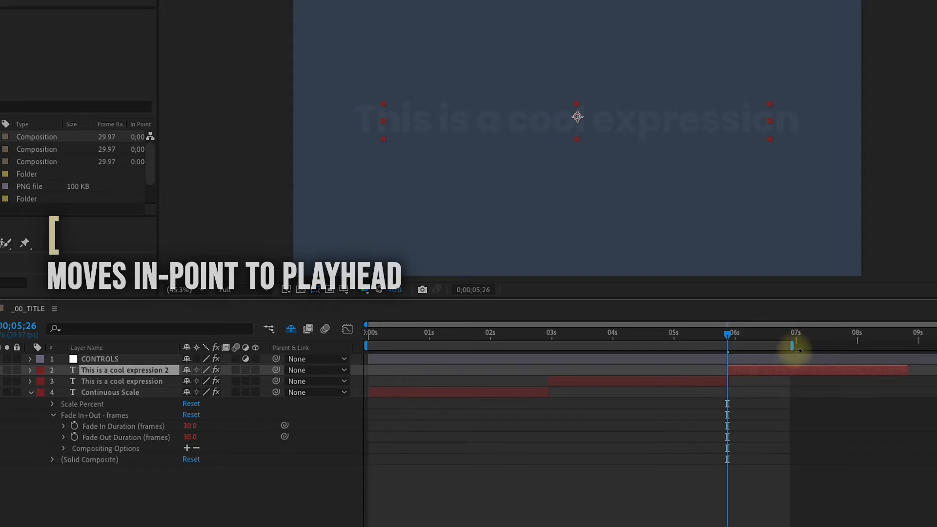
key(o)
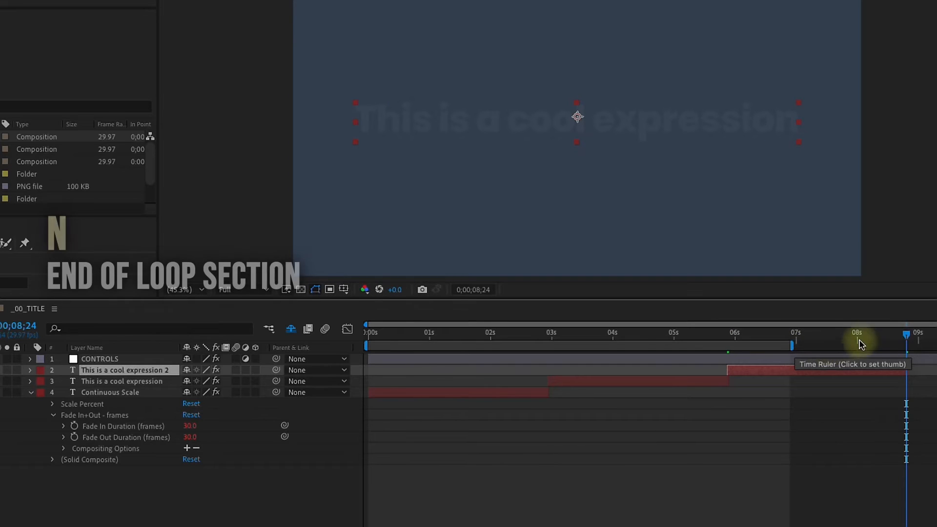
key(n)
- Change the text of the third title to "7 Minute AE Tutorials"
click(795, 335)
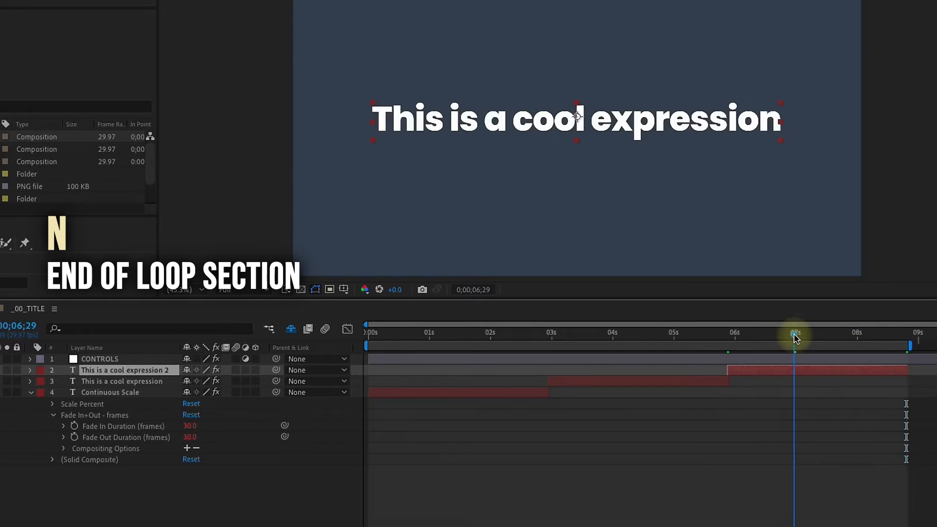
double_click(797, 368)
text(7)
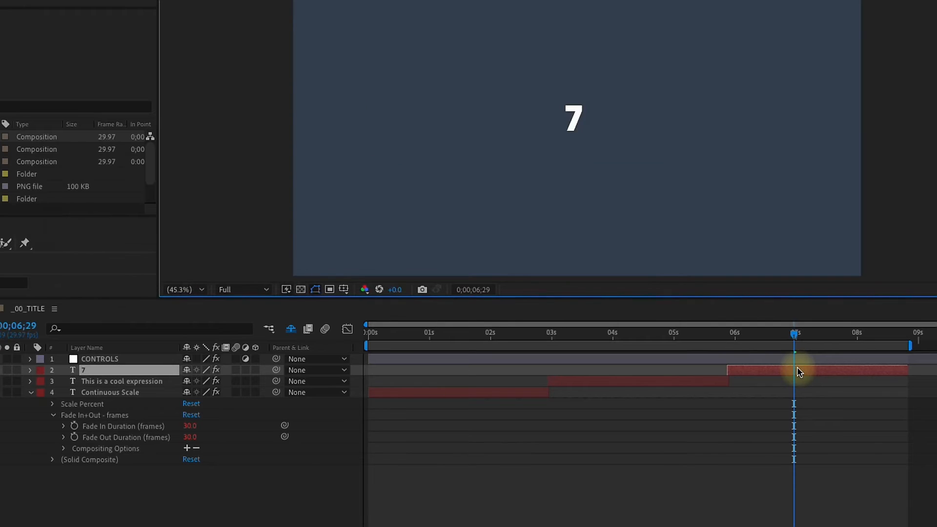
text( Minute AE Tutorials)
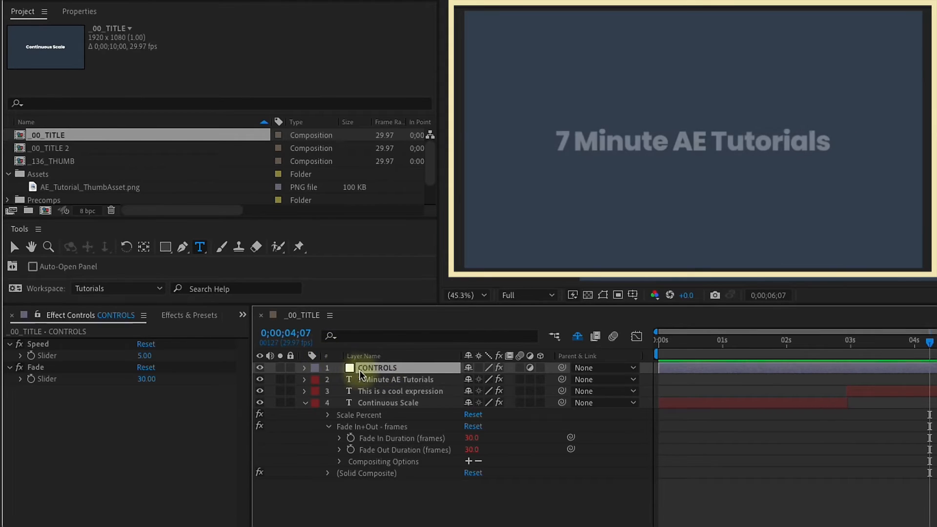
- Set Speed to 25 and Fade to 5 on the CONTROLS layer and preview all three titles from the first frame
click(144, 356)
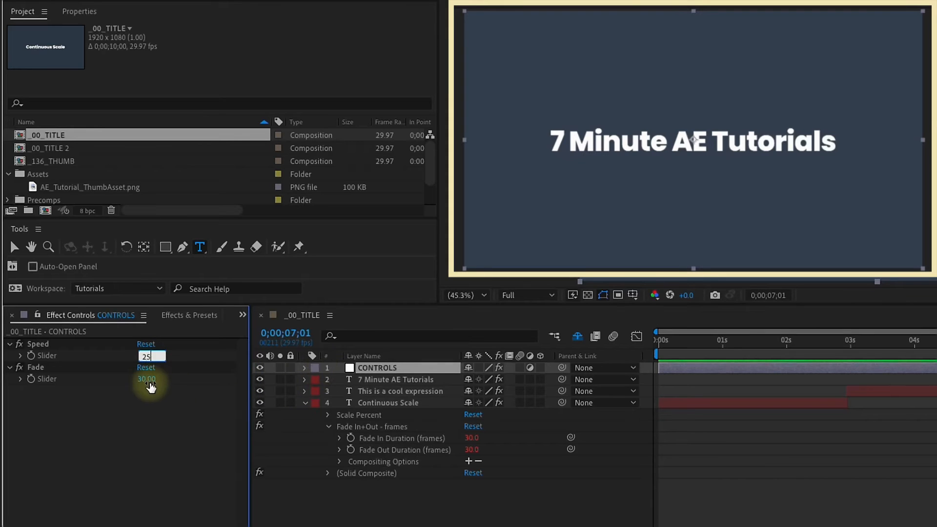
key(Return)
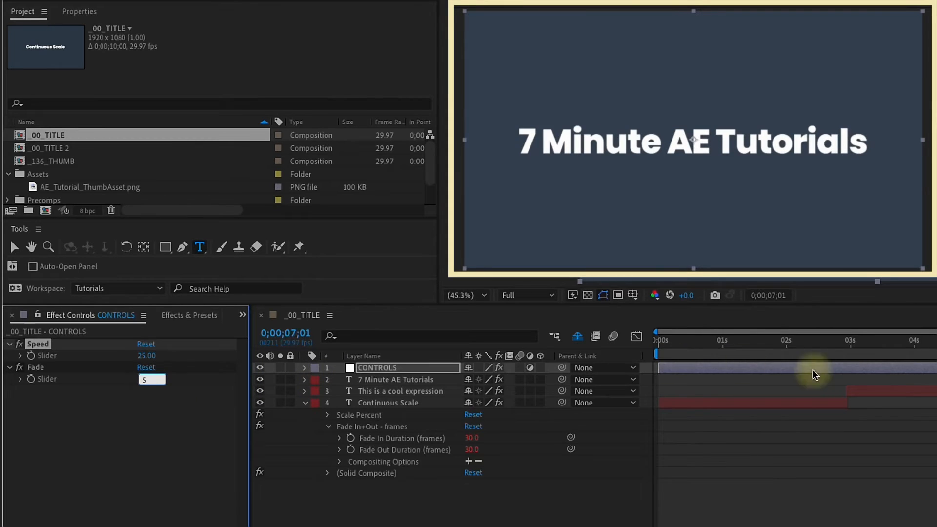
text(5)
key(Return)
key(Home)
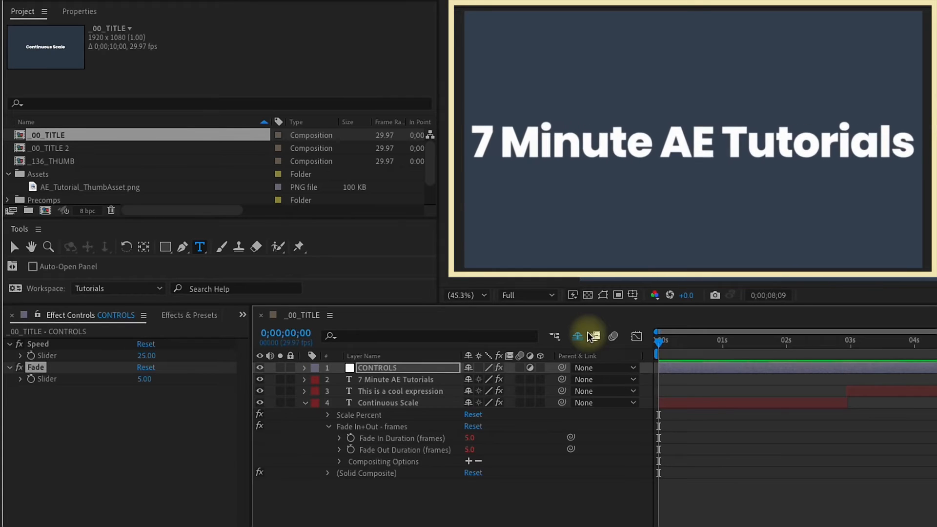
key(space)
- Set the Speed slider on the CONTROLS layer to 15 and preview the titles
click(147, 355)
text(15)
key(Return)
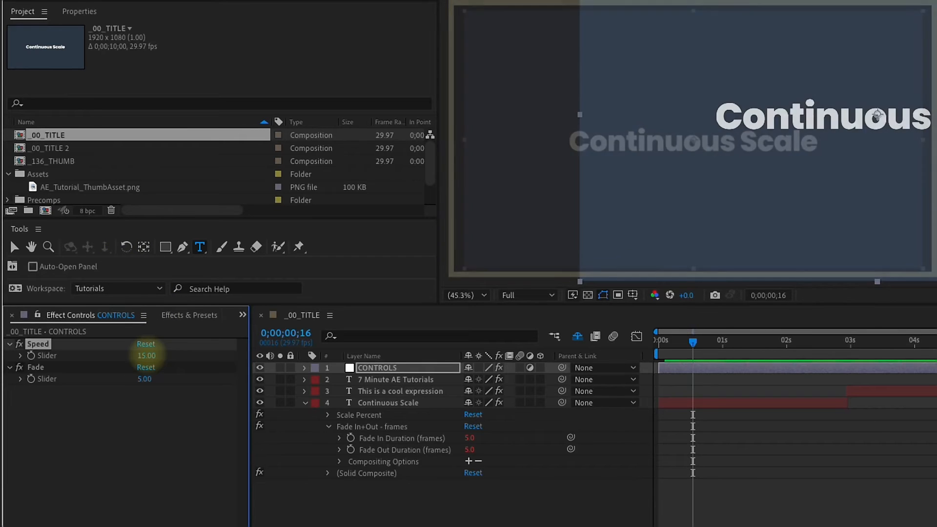
key(space)
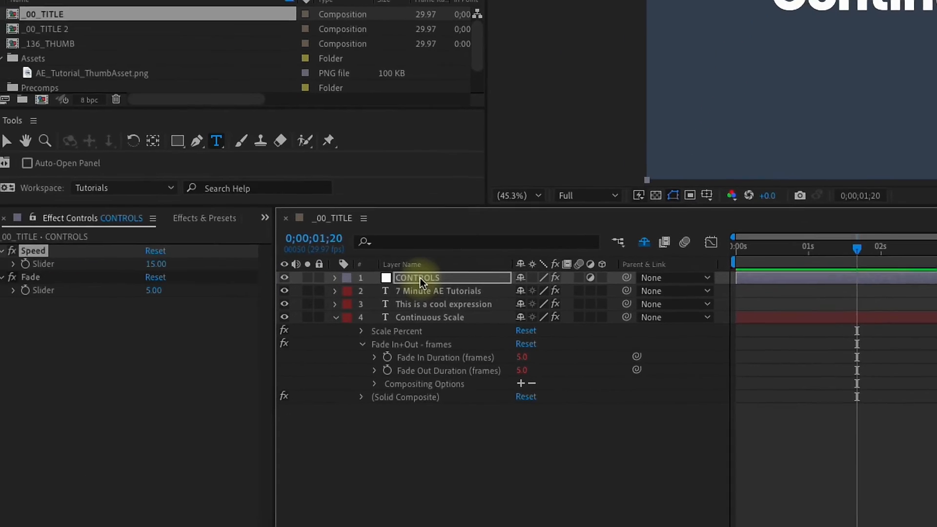
- Delete the CONTROLS, "7 Minute AE Tutorials" and "This is a cool expression" layers, keeping only Continuous Scale
click(421, 279)
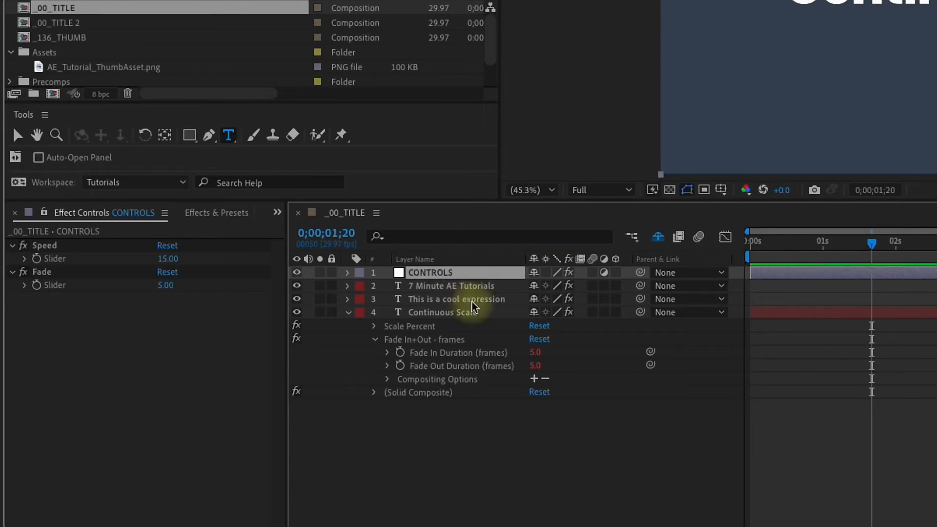
click(770, 313)
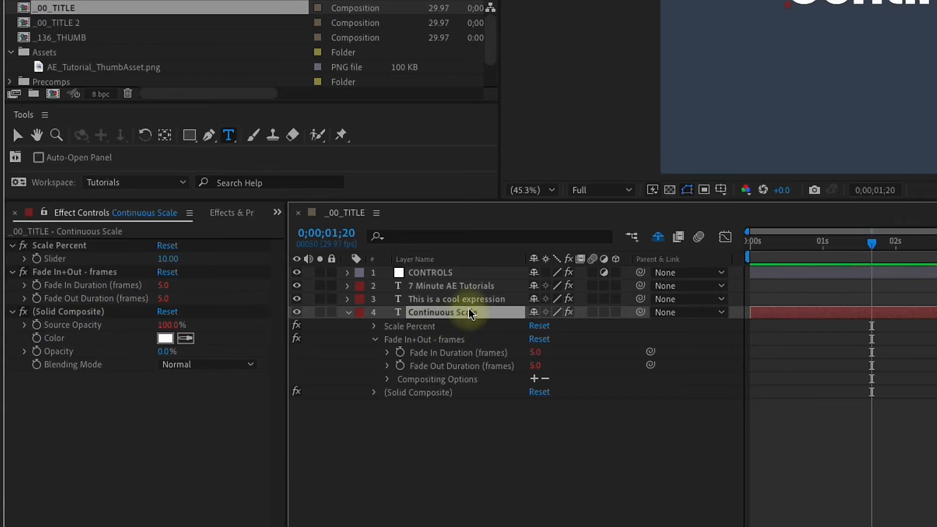
click(432, 275)
shift+click(446, 300)
key(Delete)
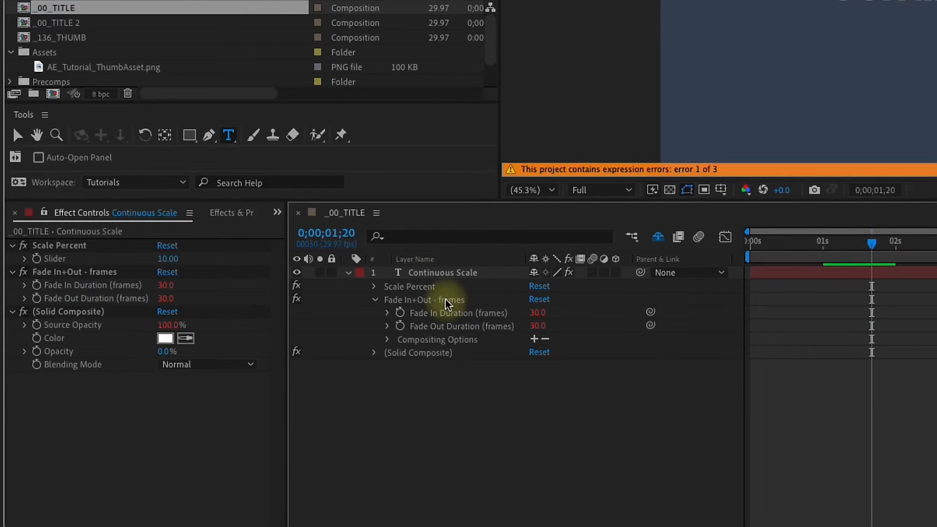
- Reveal the expressions on Continuous Scale and remove those on Fade In Duration and Fade Out Duration
click(426, 275)
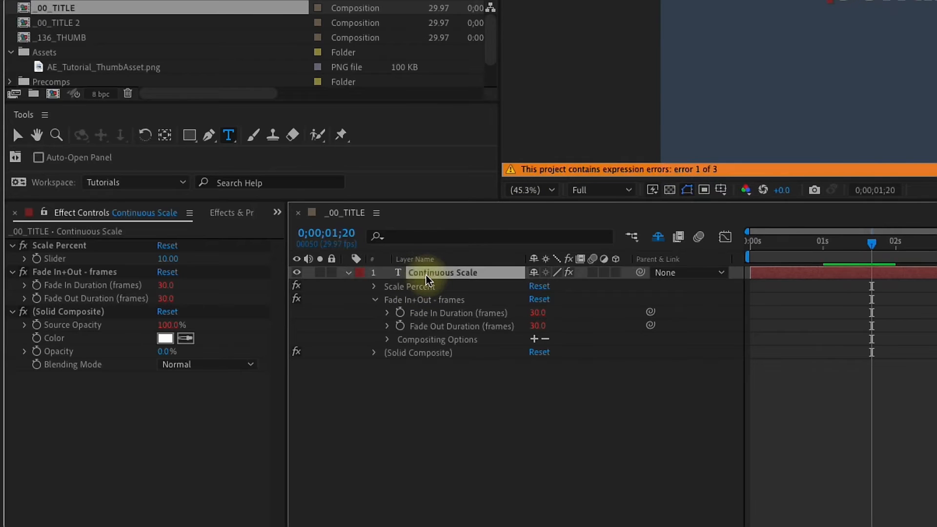
key(e)
key(e)
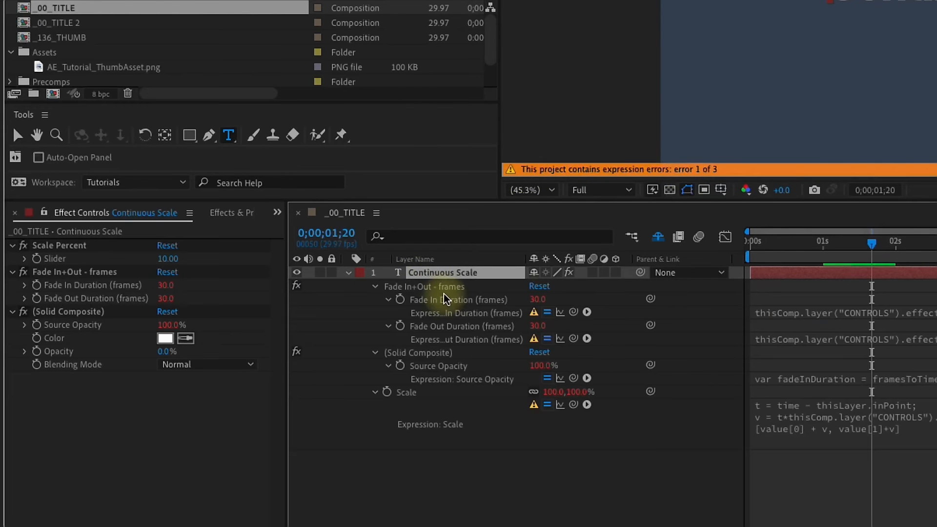
alt+click(401, 299)
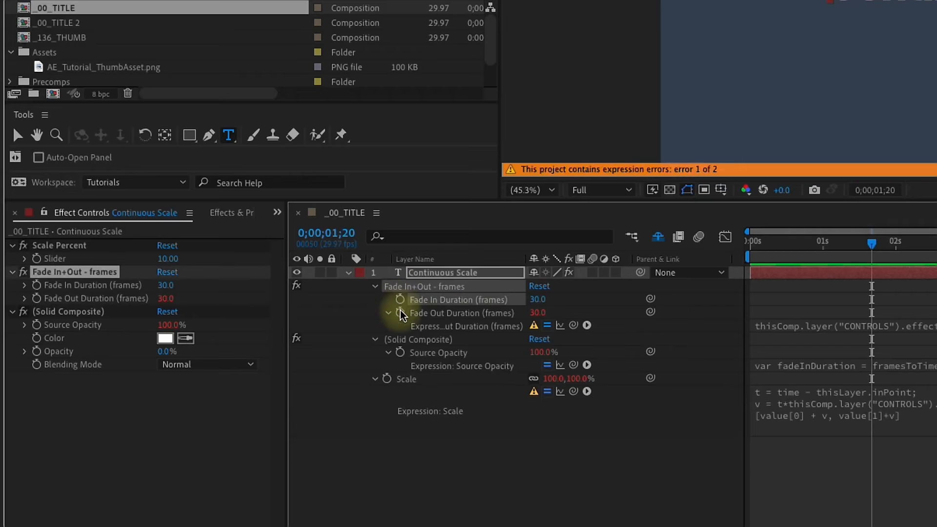
alt+click(399, 313)
- Replace the CONTROLS Speed reference in the Scale expression with the layer's own Scale Percent slider
click(797, 380)
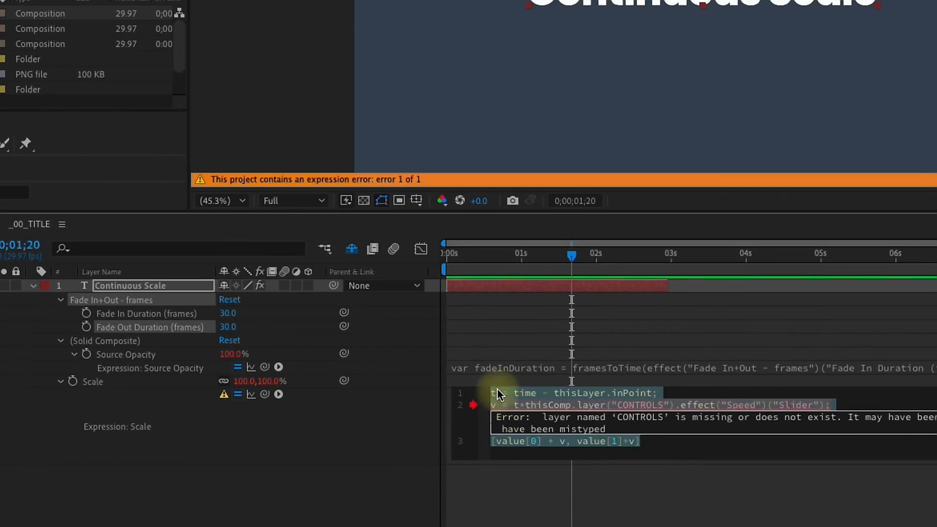
click(510, 392)
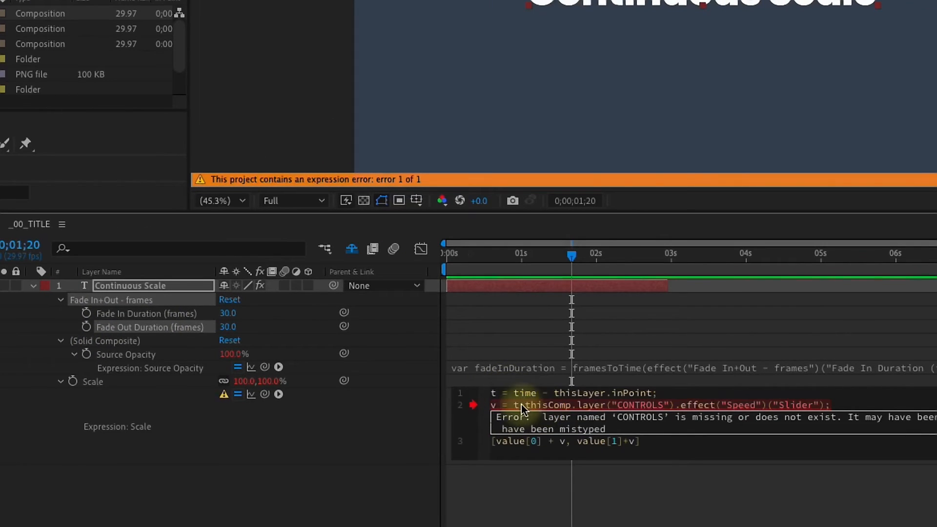
drag(525, 405, 934, 396)
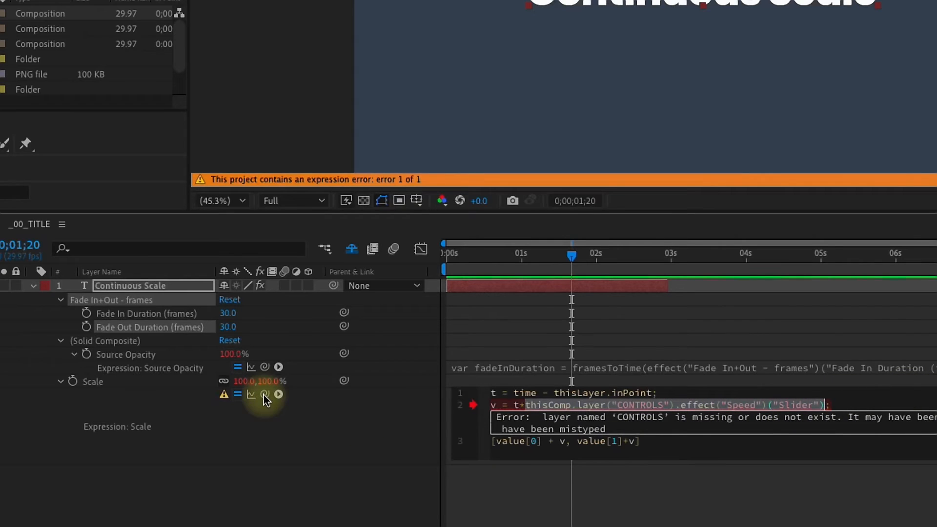
drag(264, 394, 53, 260)
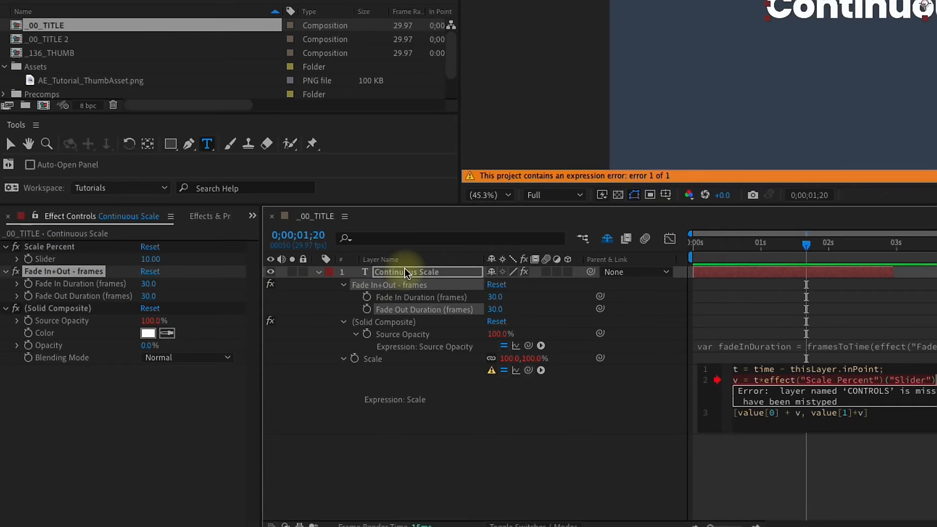
click(714, 302)
- Select the Effects and Transform groups of the Continuous Scale layer and start saving them as an animation preset
drag(717, 246, 691, 246)
click(319, 272)
click(319, 271)
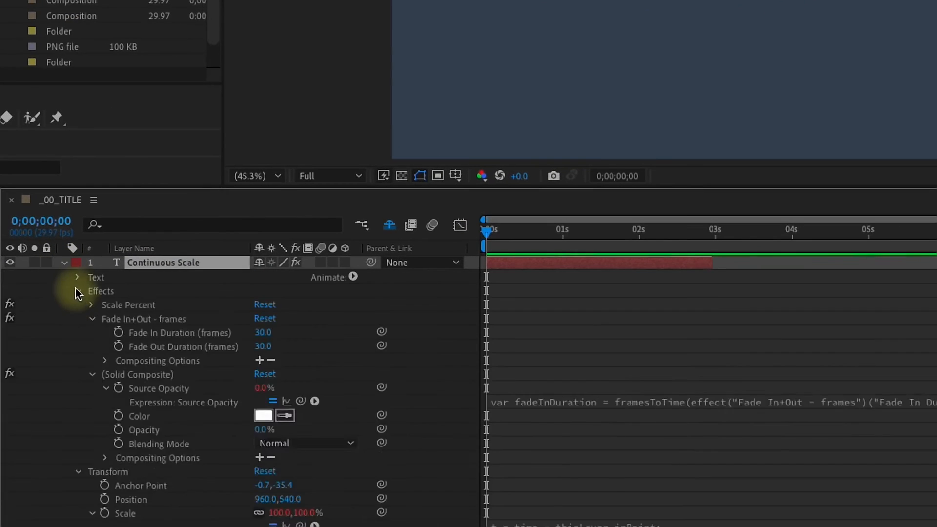
click(330, 297)
click(330, 309)
click(103, 291)
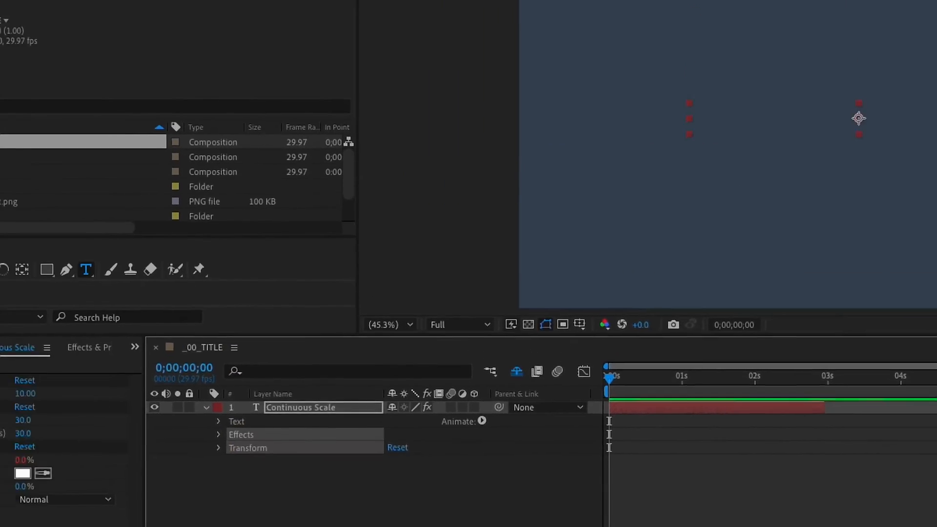
click(362, 15)
click(378, 35)
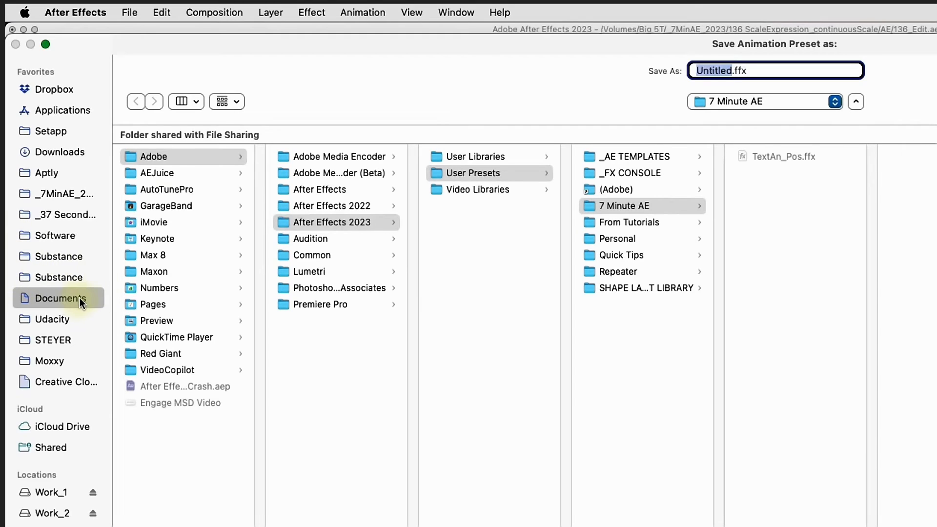
- Save the animation preset as Scale-Fade_Preset in the 7 Minute AE folder of the After Effects 2023 User Presets
click(360, 222)
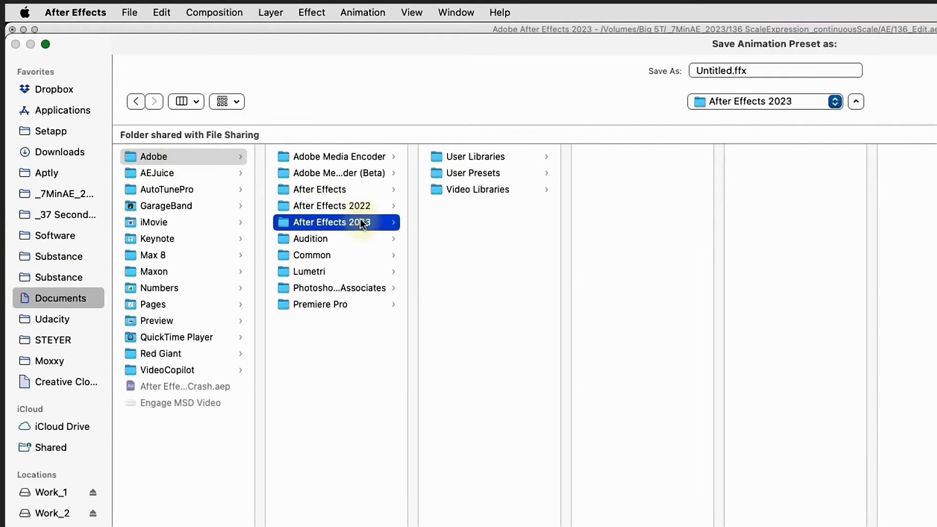
click(464, 176)
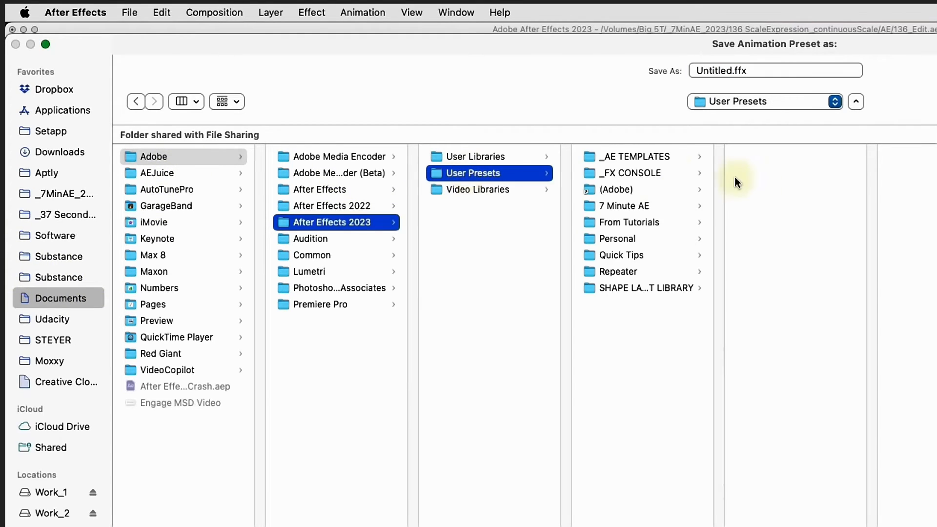
click(631, 206)
click(775, 70)
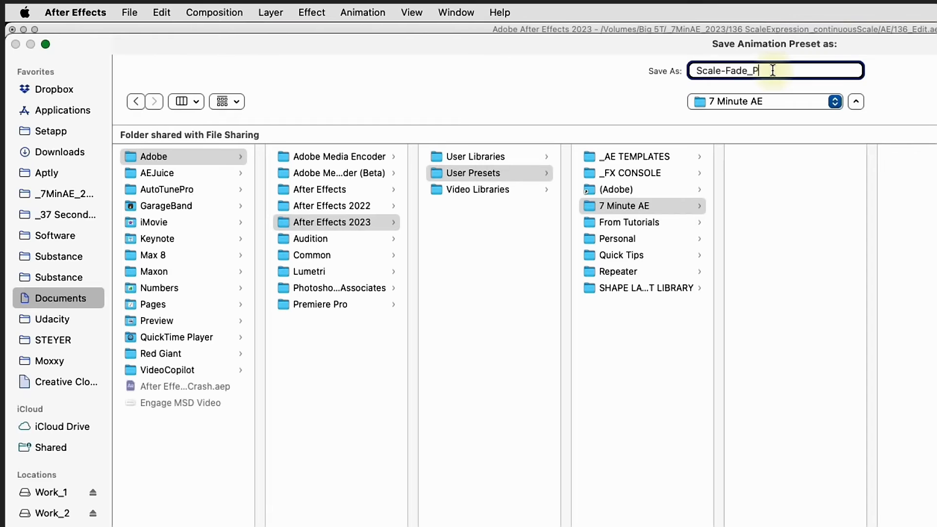
key(Return)
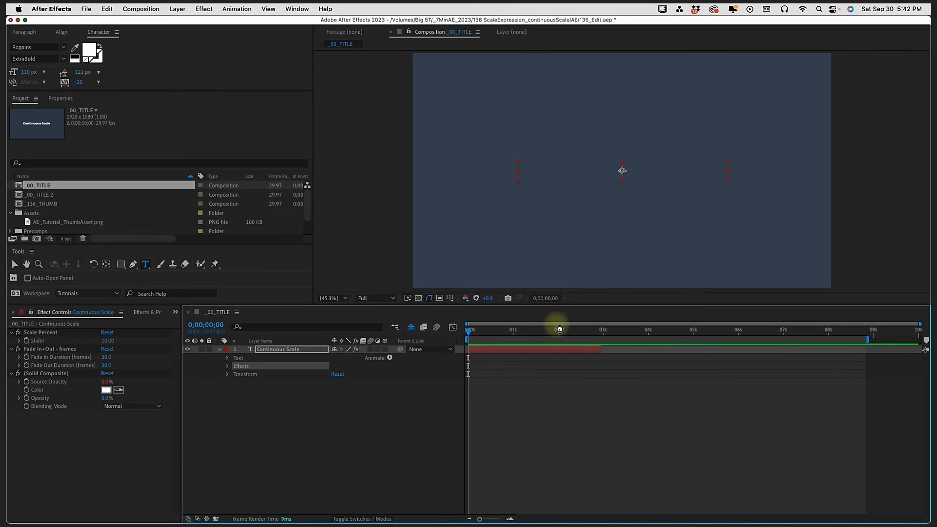
- Delete all effects from the Continuous Scale layer and reveal its Scale property
click(49, 334)
shift+click(52, 373)
key(Delete)
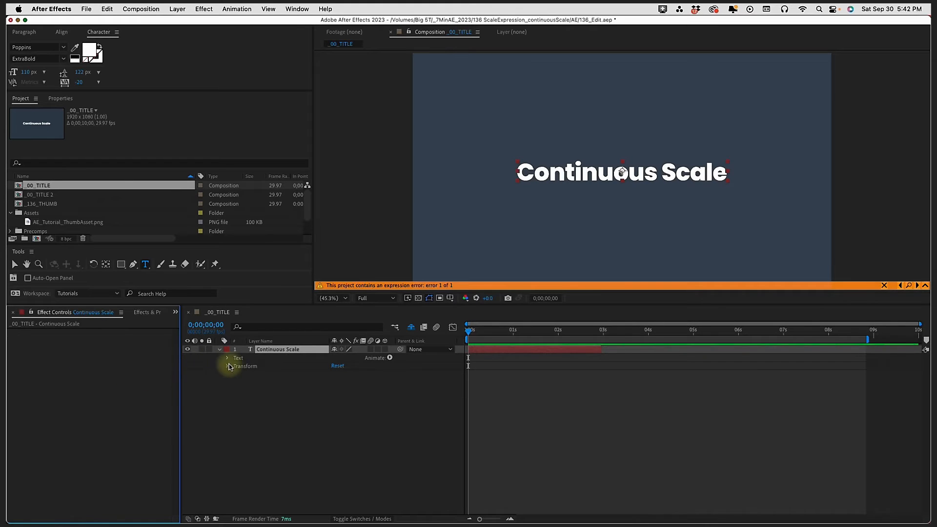
click(291, 350)
key(s)
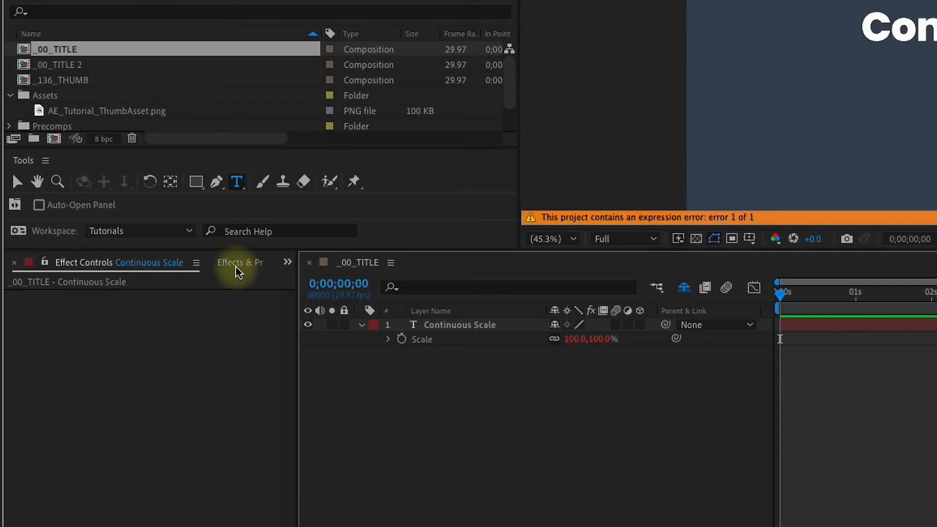
- Search the effects and presets for "scale-fade" and apply Scale-Fade_Preset to the Continuous Scale layer
click(146, 313)
click(66, 284)
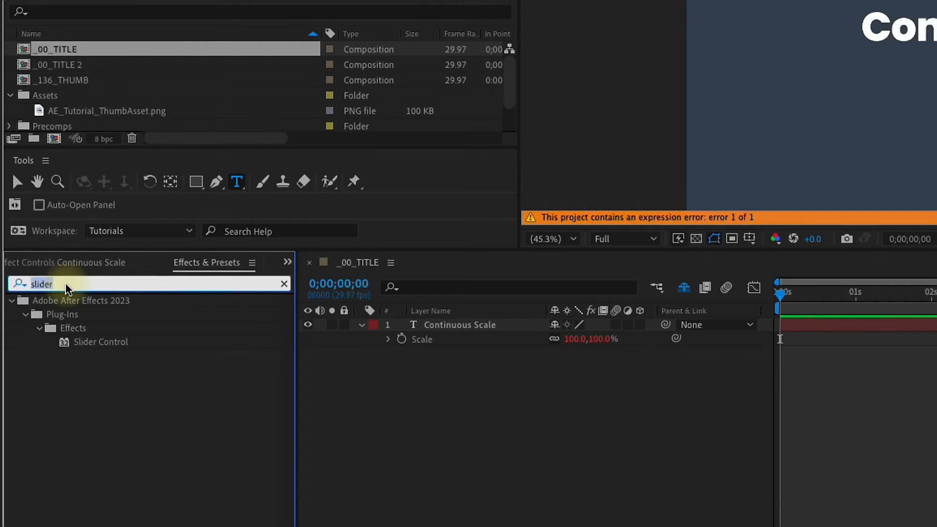
text(scale-fade)
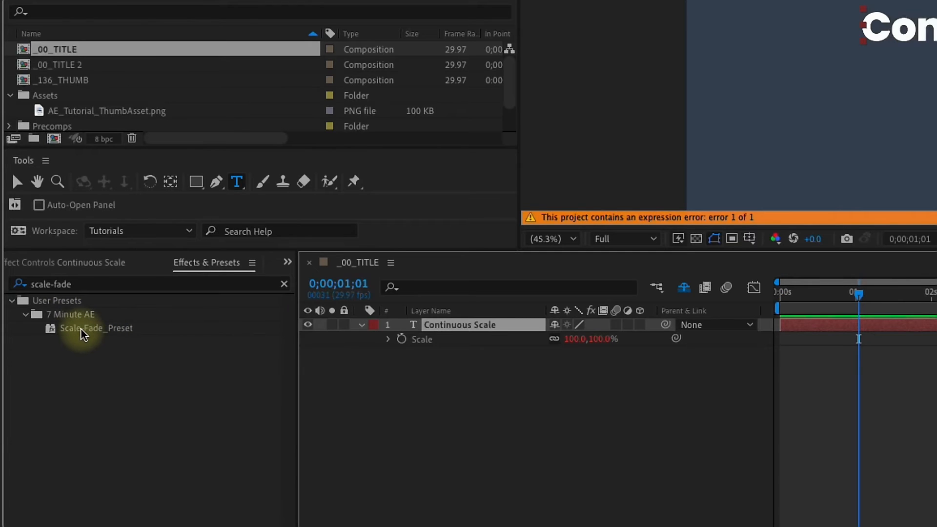
double_click(81, 329)
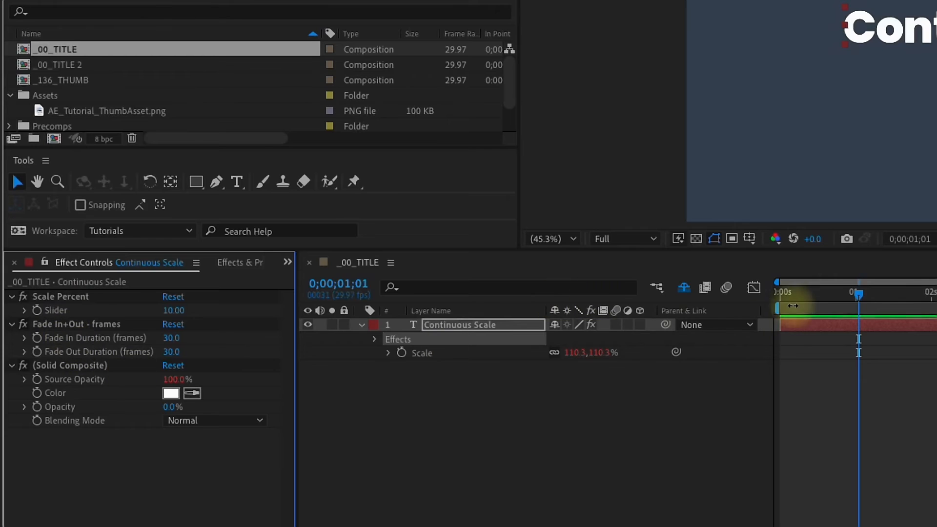
- Preview the preset's fade and scale animation on the title from the start of the timeline
click(781, 293)
key(space)
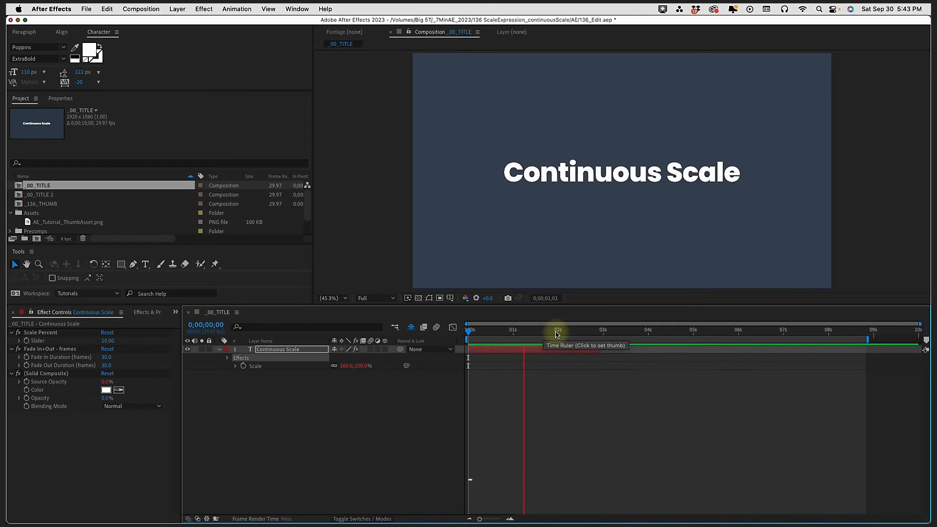
key(space)
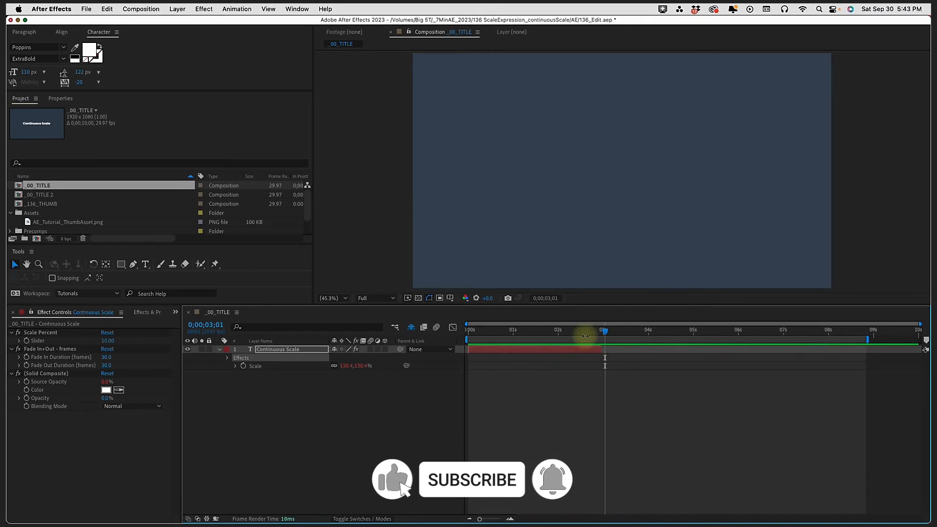
key(space)
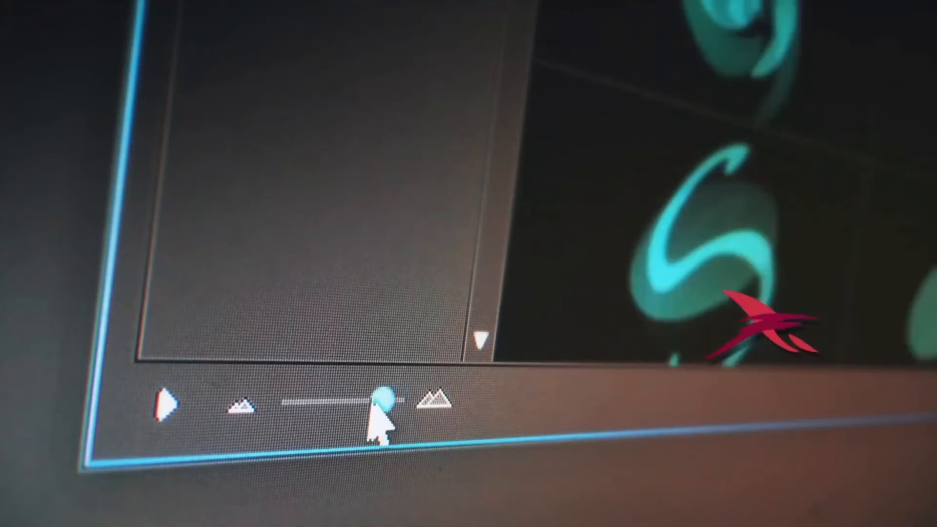
- Adjust the thumbnail size in AEJuice Pack Manager and open the Liquid Elements pack
drag(371, 405, 168, 415)
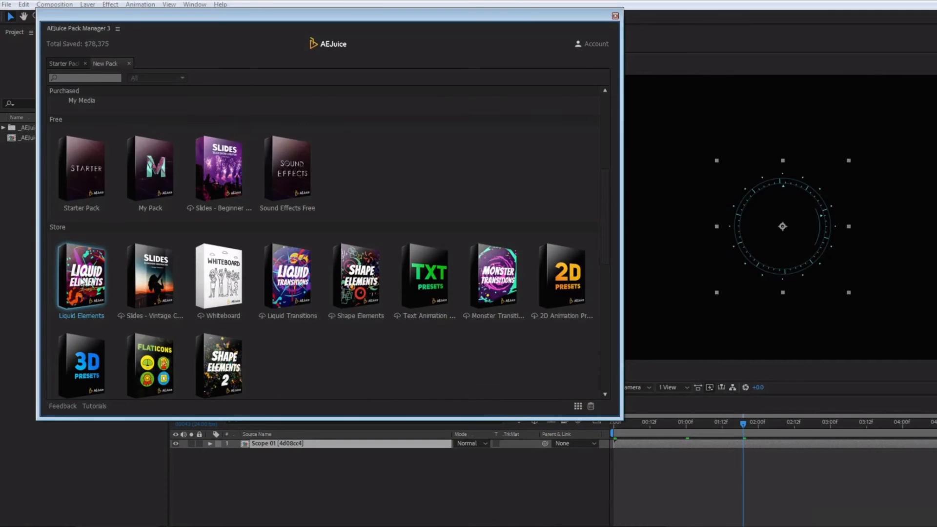
click(83, 282)
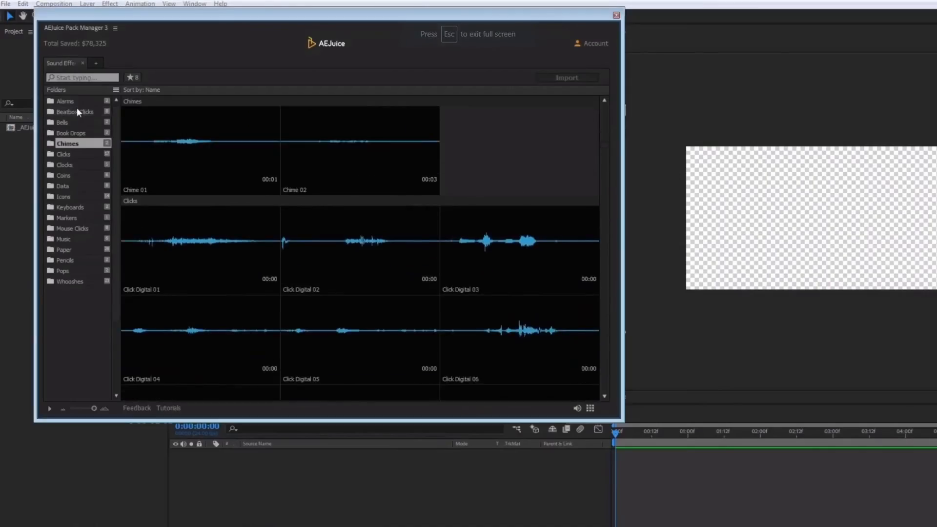
- Browse the Sound Effects pack folder by folder, including the Chimes and Clicks sounds
key(Down)
key(Down)
key(Down)
key(Down)
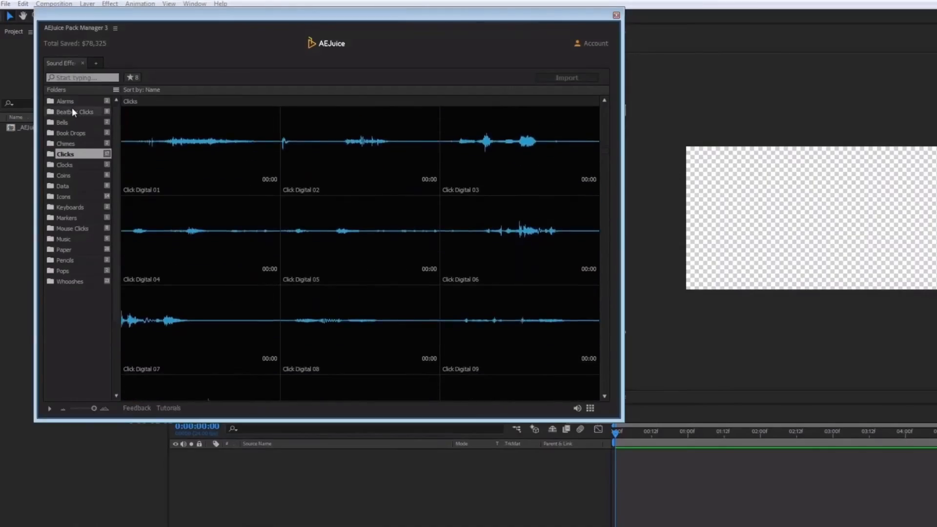
key(Down)
key(Down)
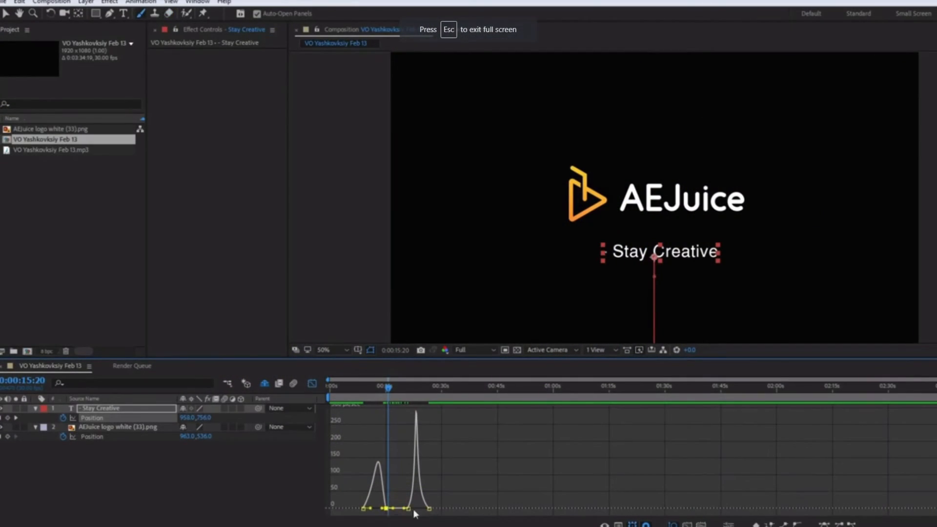
- Open the AEJuice Copy Ease tool for the animated logo and Stay Creative text composition
click(201, 2)
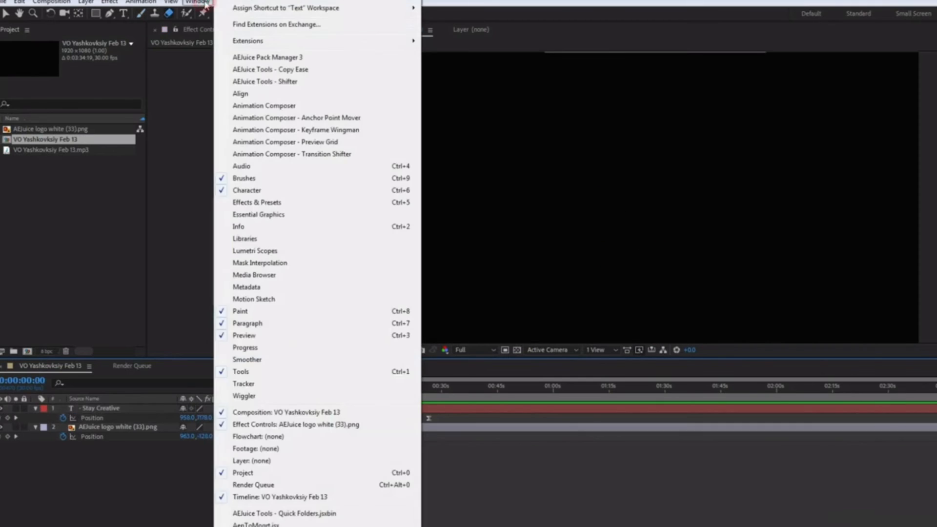
click(288, 71)
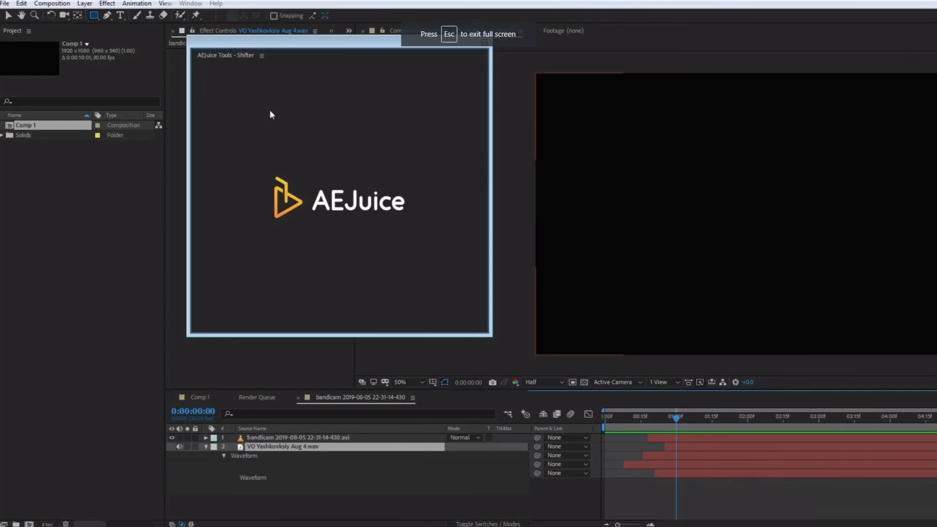
- Select the upper three Black Solid 1 layers in Comp 1 and shift them in time with AEJuice Shifter
click(265, 455)
shift+click(265, 438)
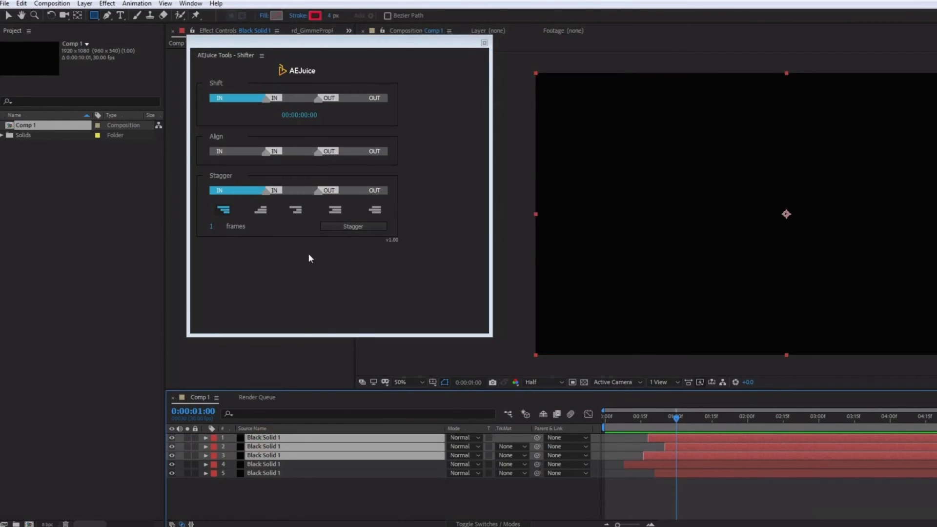
click(300, 116)
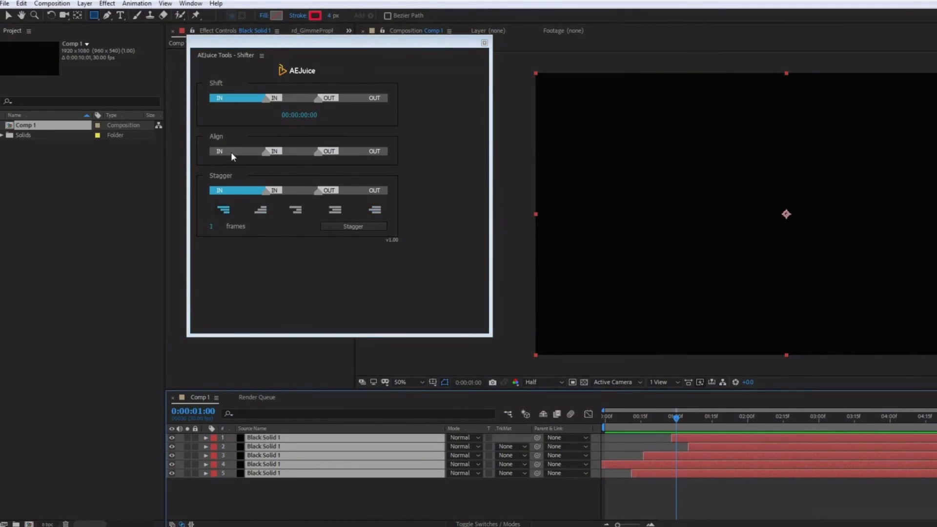
- Align the in points of all five Black Solid 1 layers to the playhead and stagger the layers by 1 frame
click(230, 151)
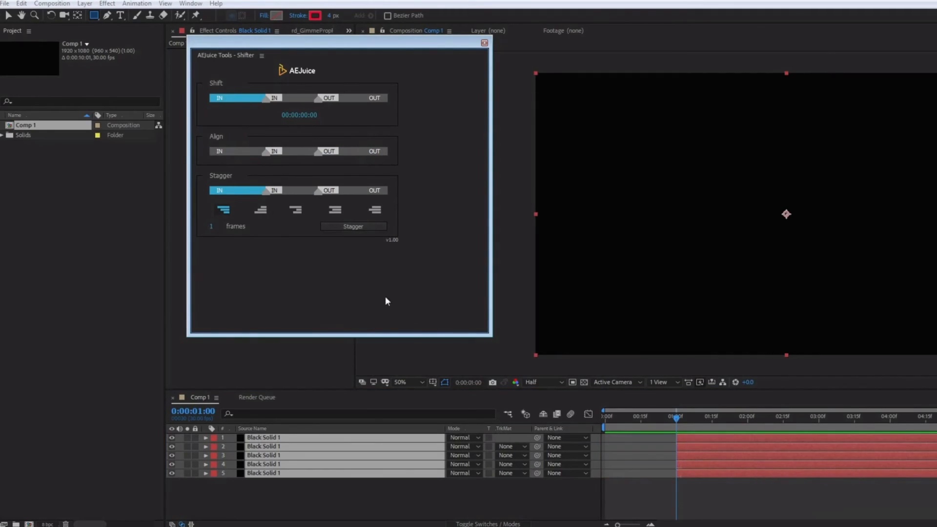
click(353, 226)
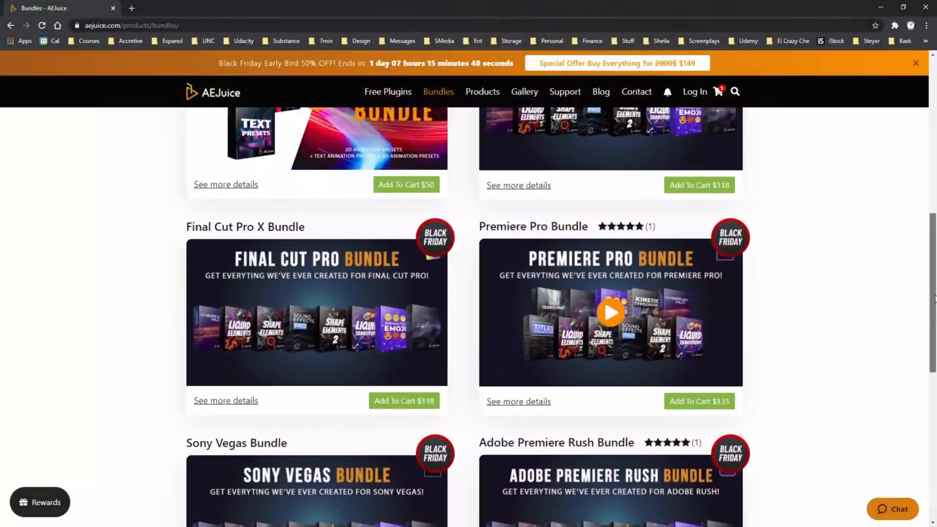
- Switch to the browser and look through the software bundles on the AEJuice website
drag(935, 299, 935, 180)
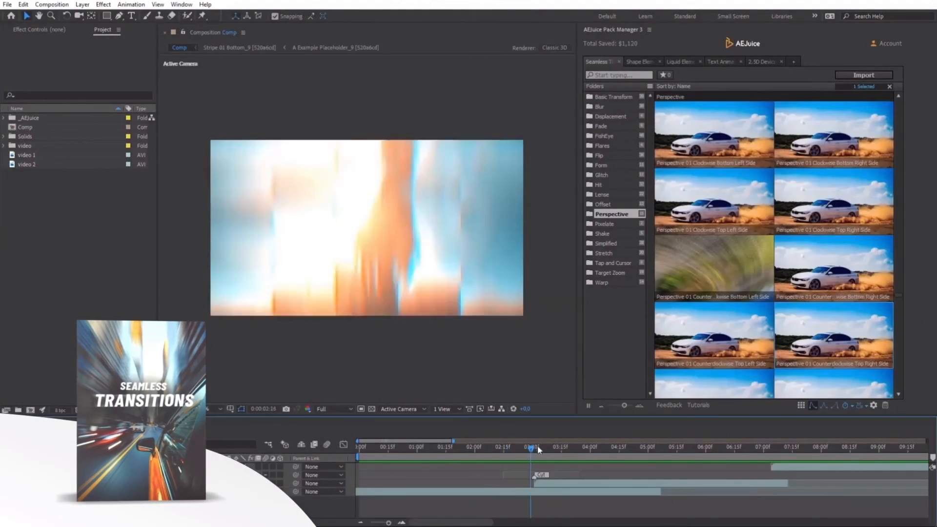
- Drop a Perspective transition into the composition at 0:00:07:04, where the third video starts, and scrub through it
drag(538, 445, 774, 445)
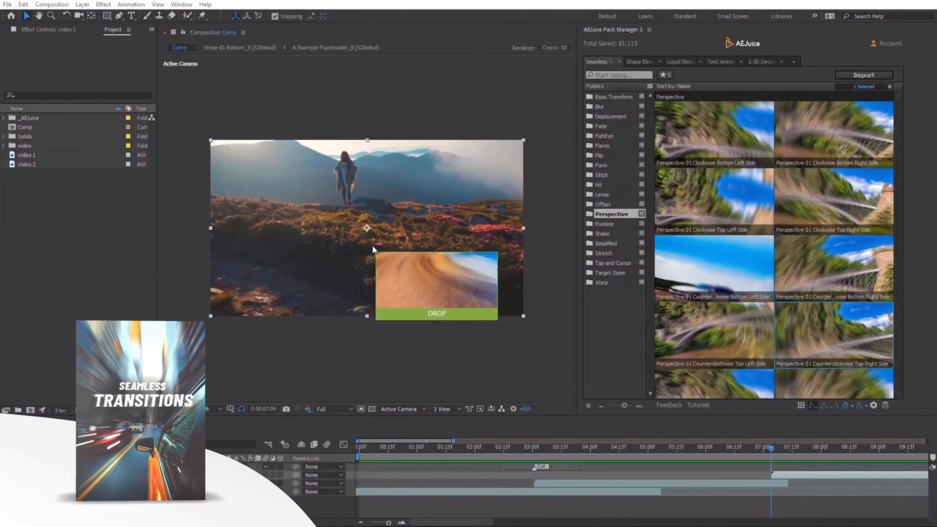
drag(373, 250, 376, 251)
drag(771, 447, 799, 435)
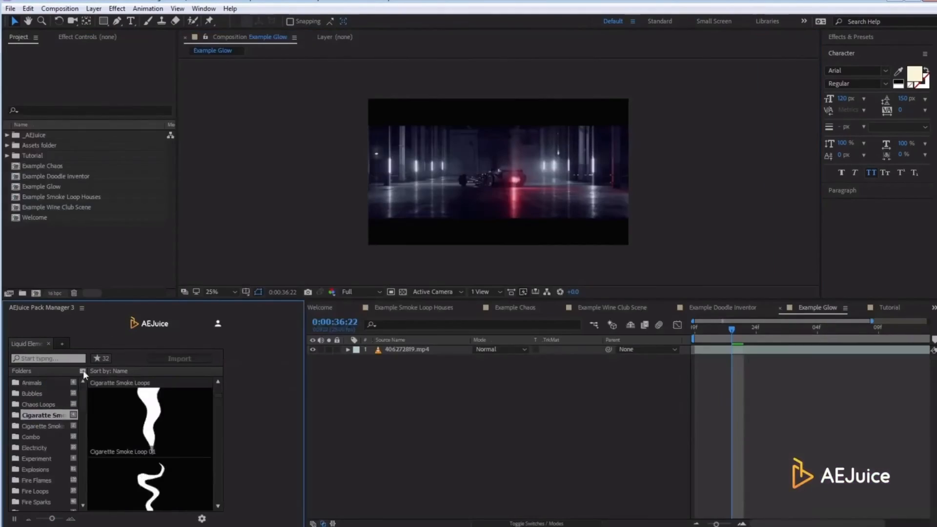
- Hide the Liquid Elements folder list, find the swishes and add Swish 24 to the Example Glow composition
click(83, 370)
click(94, 433)
scroll(48, 195, up, 10)
- Sample the car's red glow as the Map White To color of the Tint effect on the Swish 24 layer
click(104, 153)
click(176, 238)
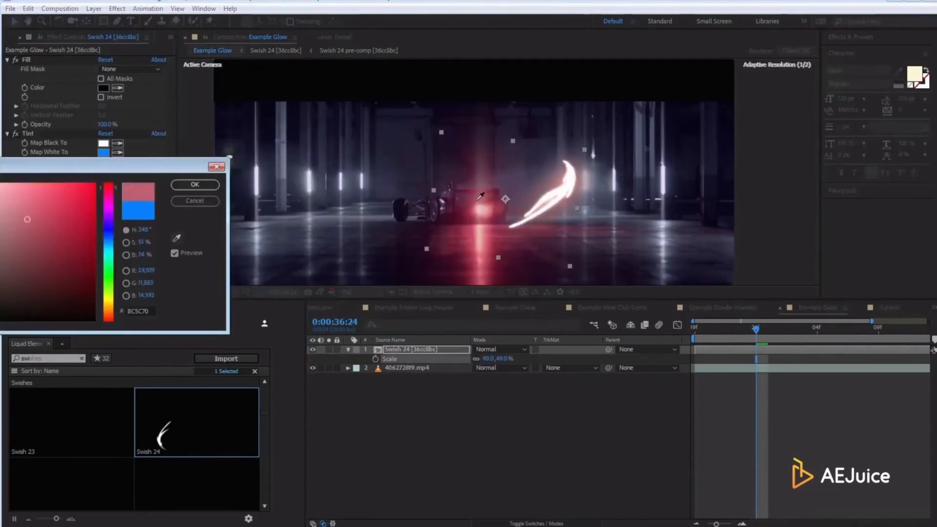